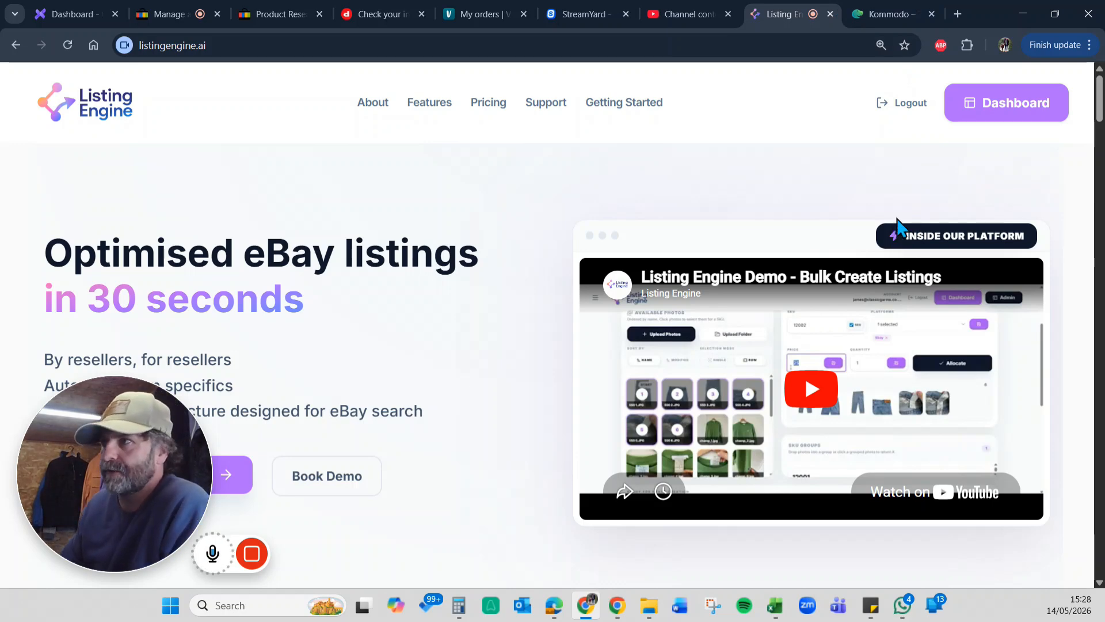
# - Go through the dashboard overview to the listings page and start creating a new single listing
pyautogui.click(982, 123)
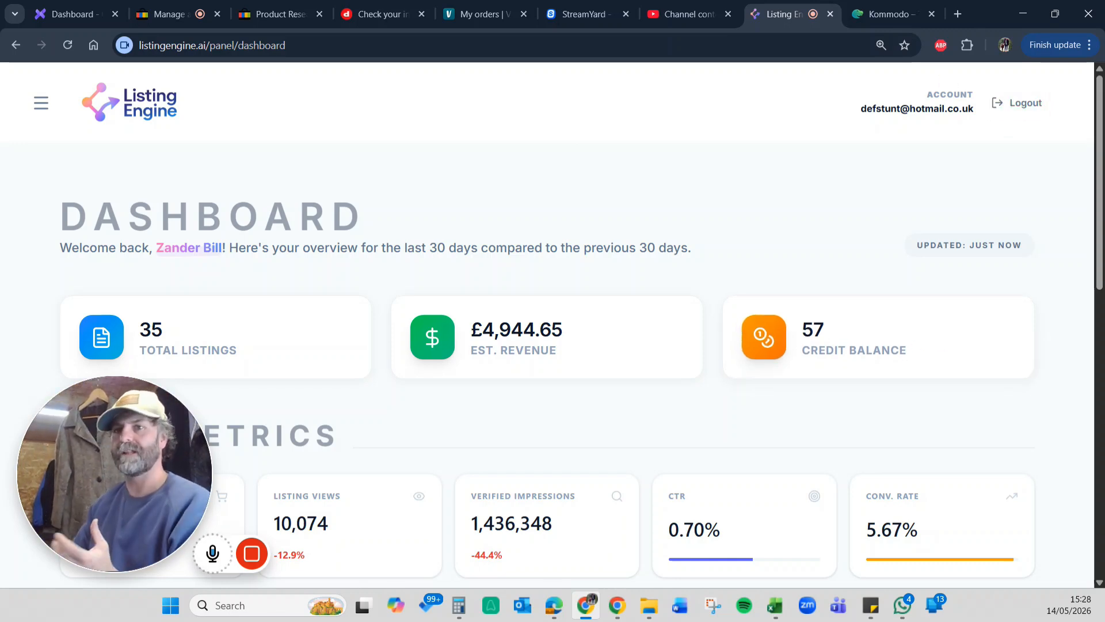
pyautogui.scroll(-2, 987, 464)
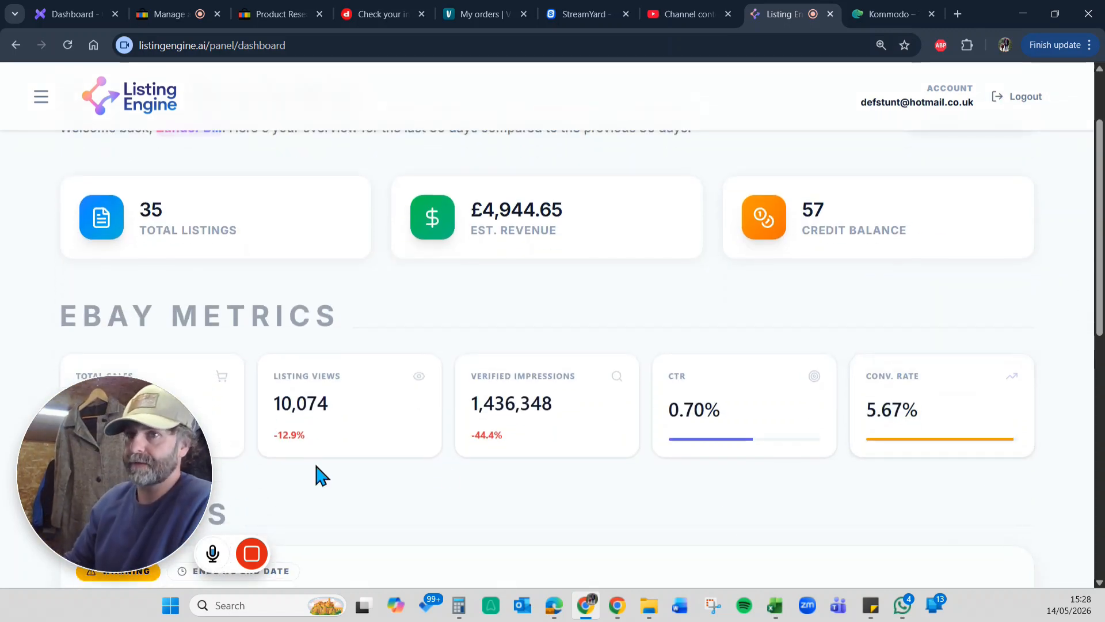
pyautogui.scroll(-2, 811, 500)
pyautogui.scroll(4, 812, 493)
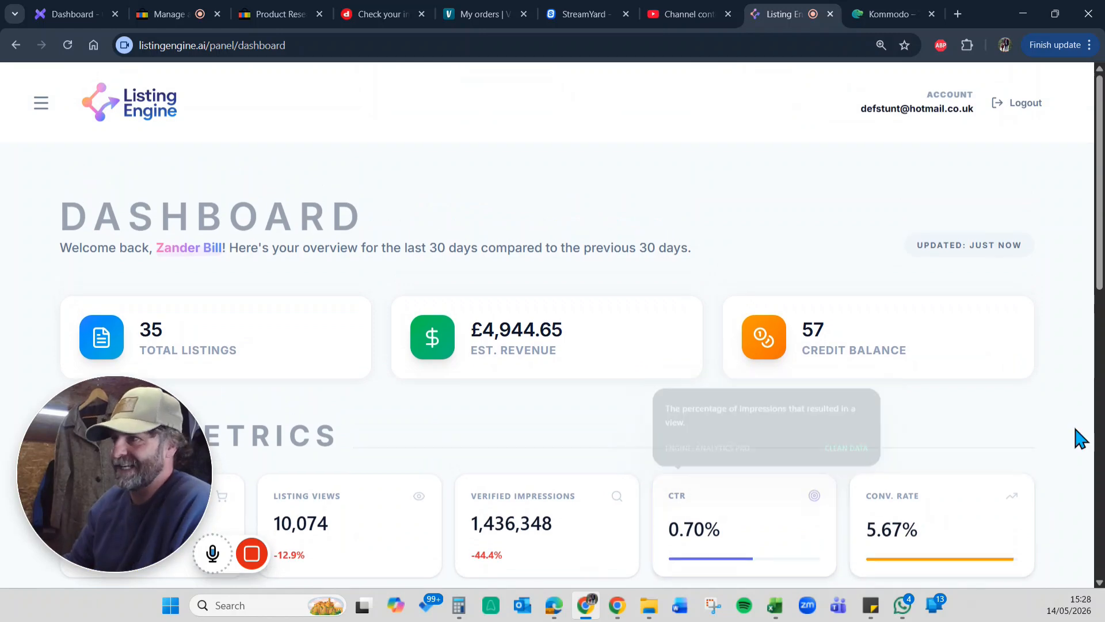
pyautogui.click(310, 360)
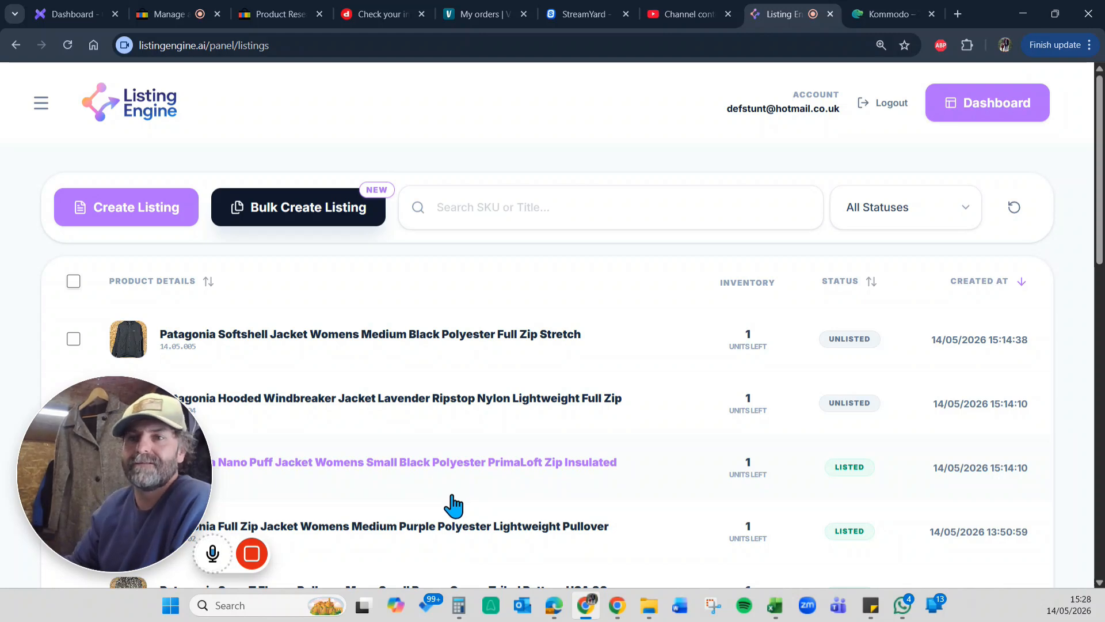
pyautogui.click(139, 211)
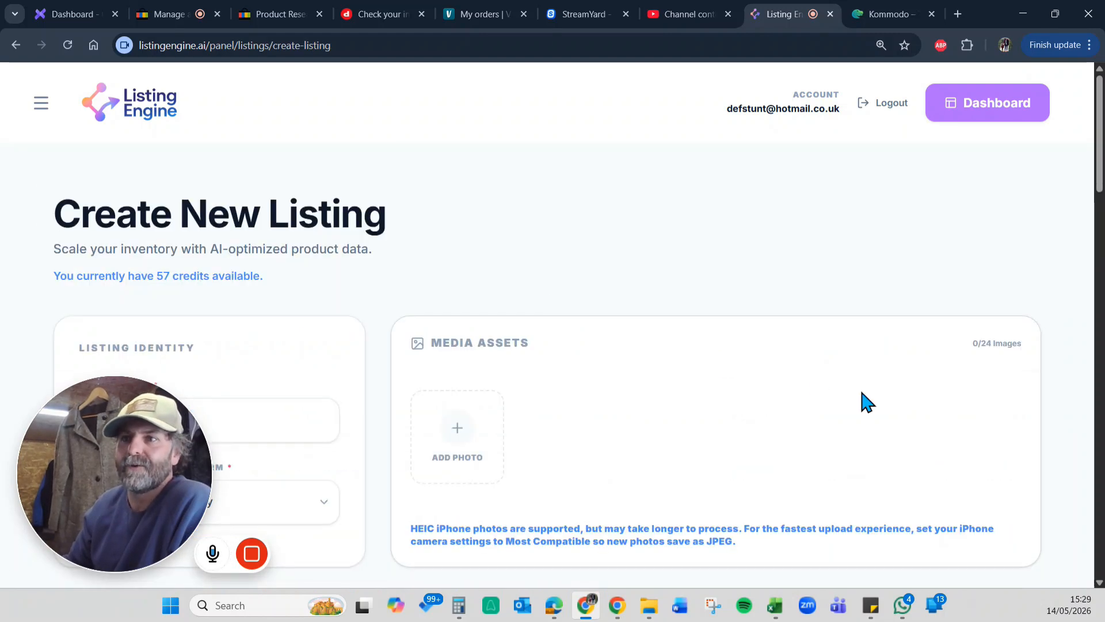
# - Add the seven grey coat photos, PXL_20260513_092916233 through PXL_20260513_093116747, from the JAMIE folder to the listing's media assets
pyautogui.scroll(-4, 856, 397)
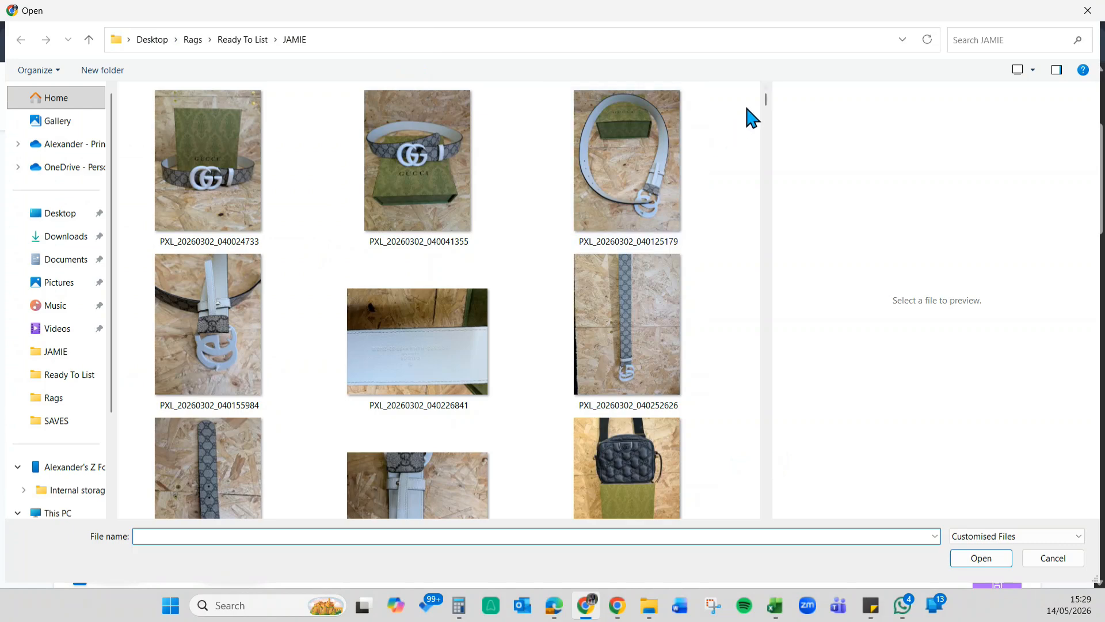
pyautogui.moveTo(764, 96); pyautogui.dragTo(720, 362)
pyautogui.click(208, 322)
pyautogui.scroll(-3, 347, 338)
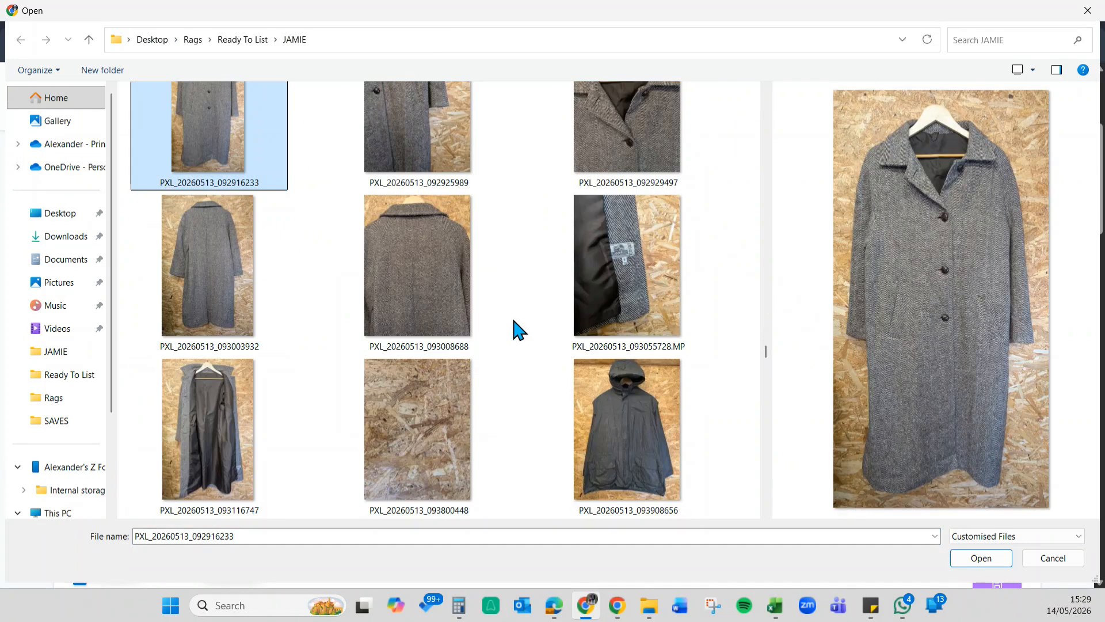
pyautogui.keyDown('shift'); pyautogui.click(233, 425); pyautogui.keyUp('shift')
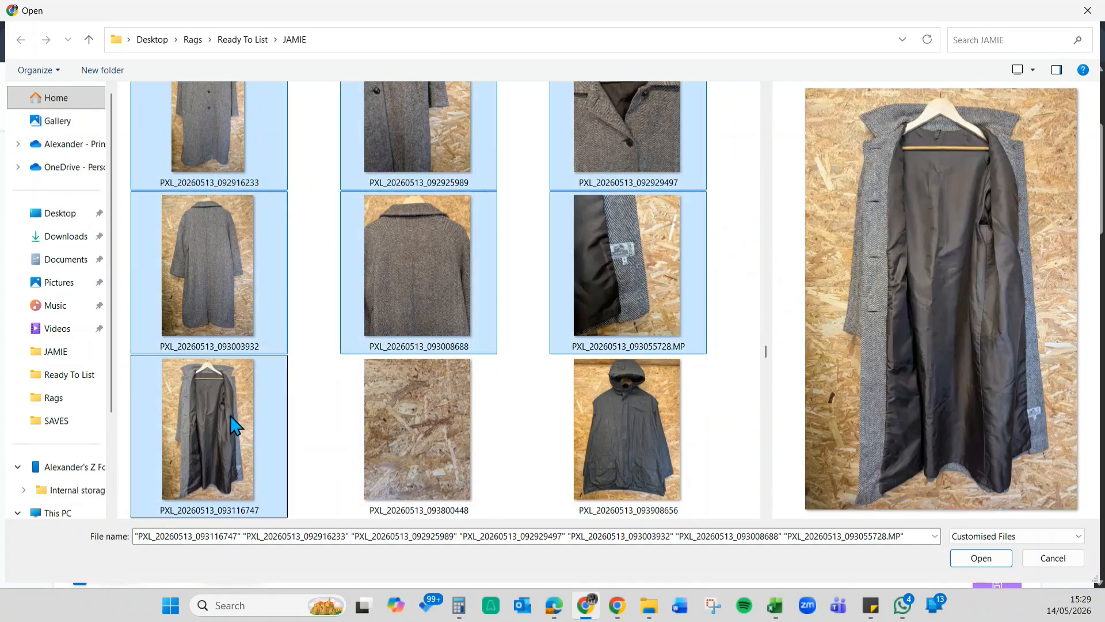
pyautogui.click(982, 559)
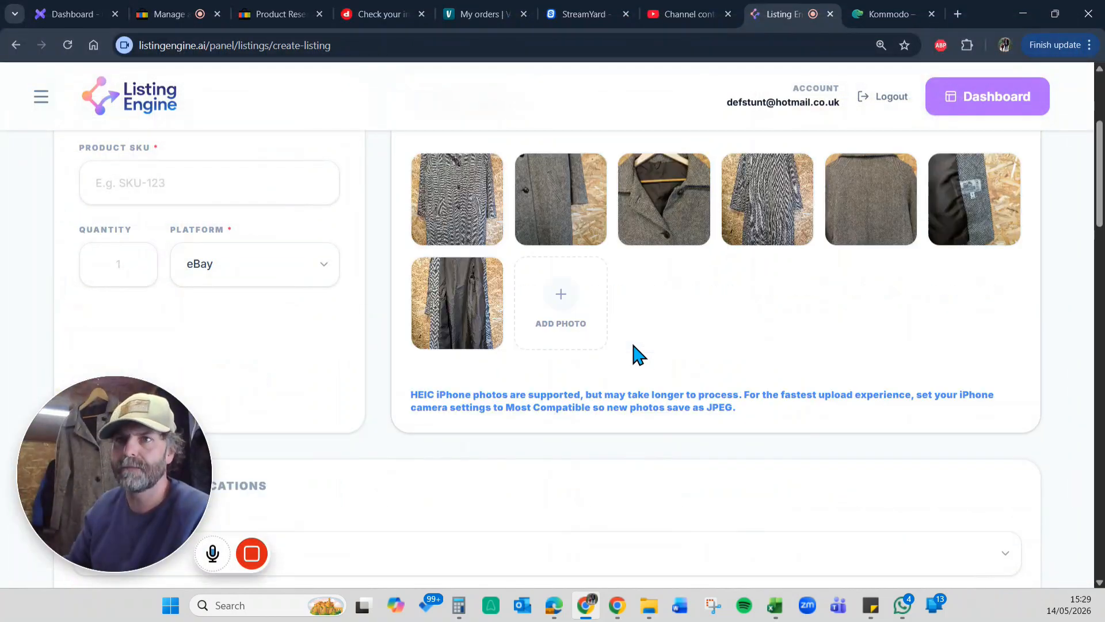
# - Set the product SKU to 14.05.006 and the quantity to 1
pyautogui.scroll(2, 637, 357)
pyautogui.click(256, 319)
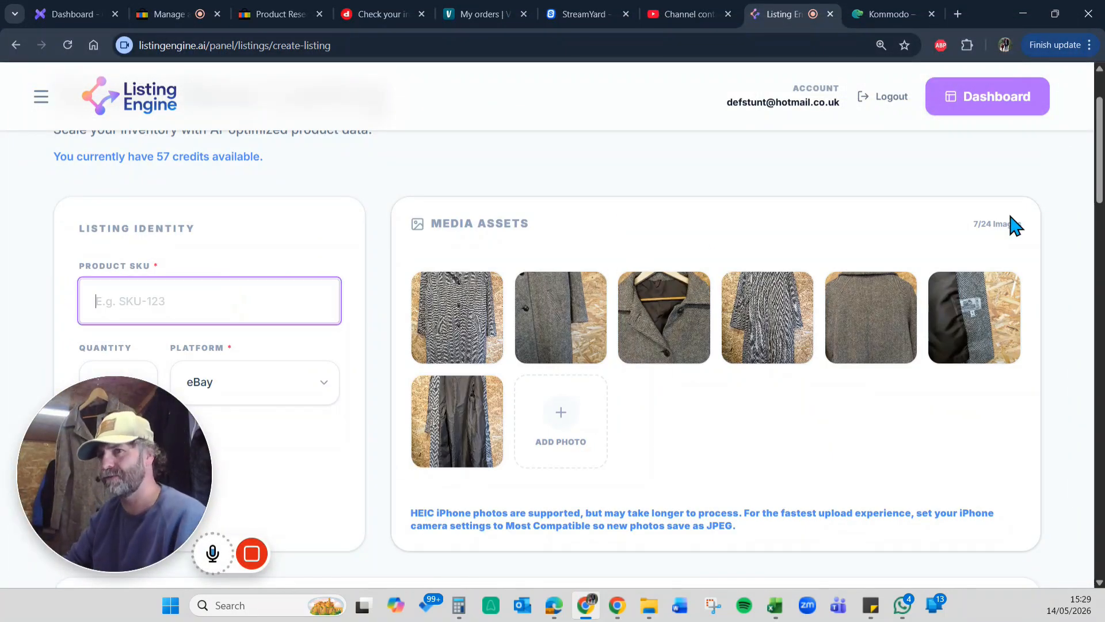
pyautogui.write('14.05.')
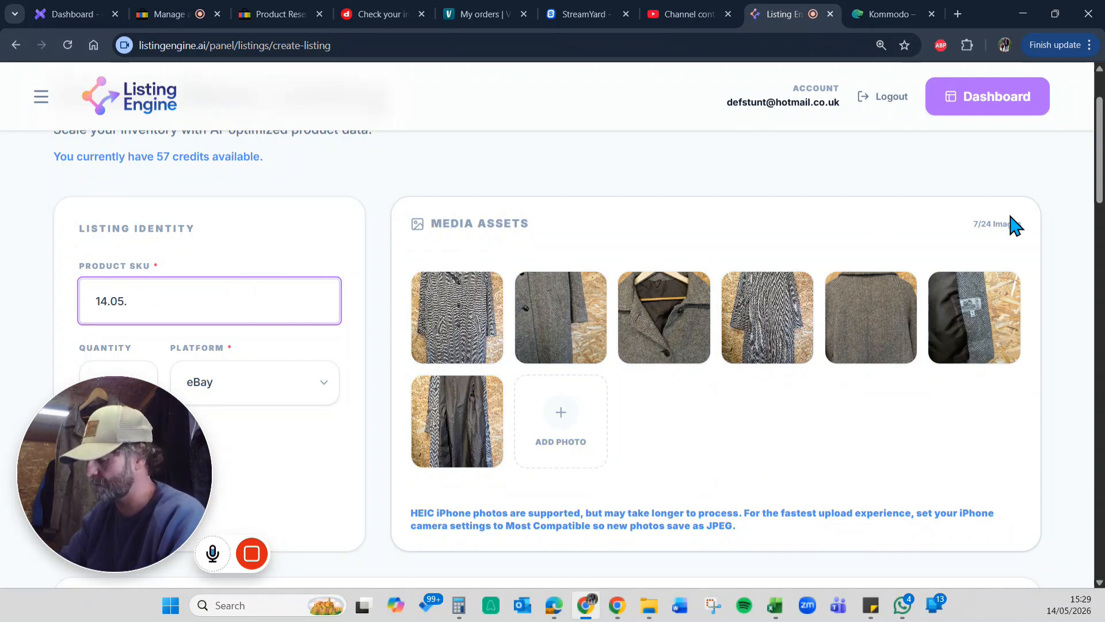
pyautogui.write('006')
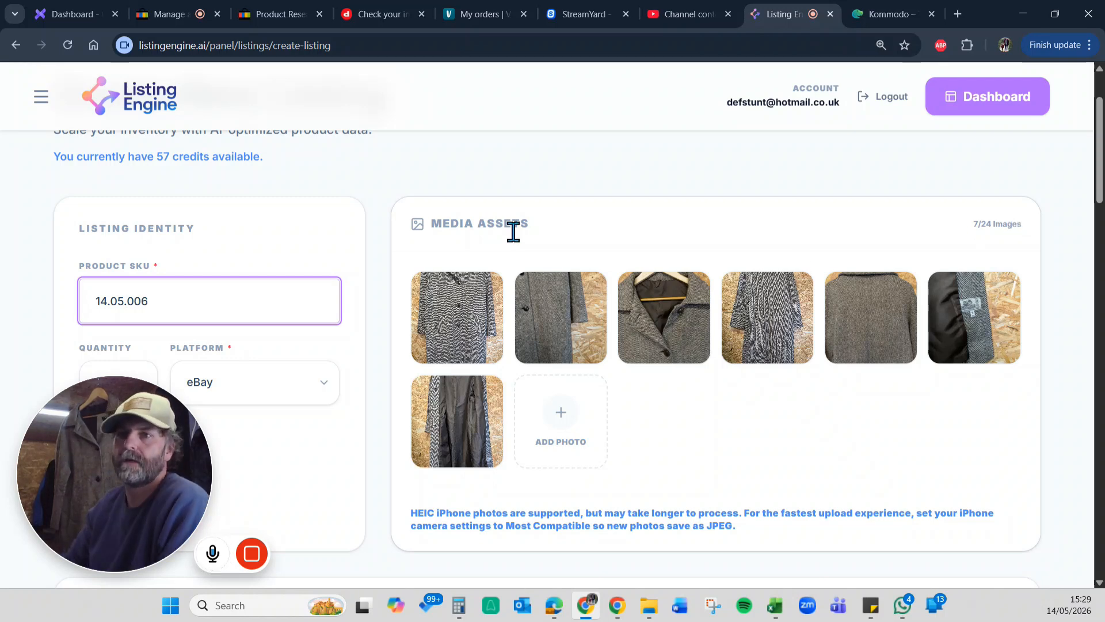
pyautogui.scroll(-2, 432, 242)
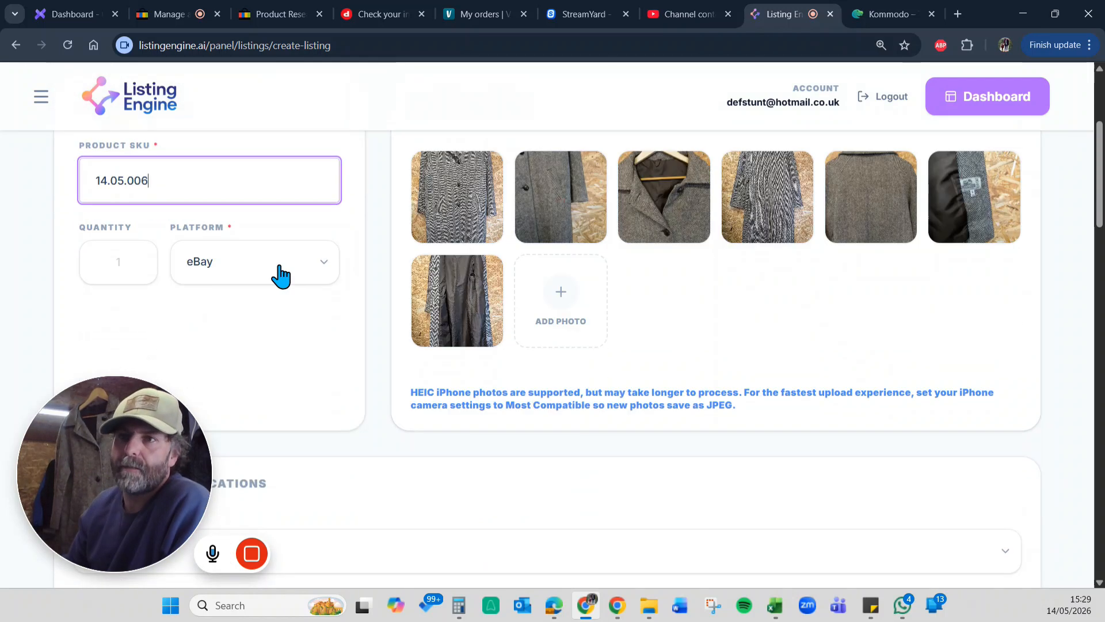
pyautogui.press('Tab')
pyautogui.write('1')
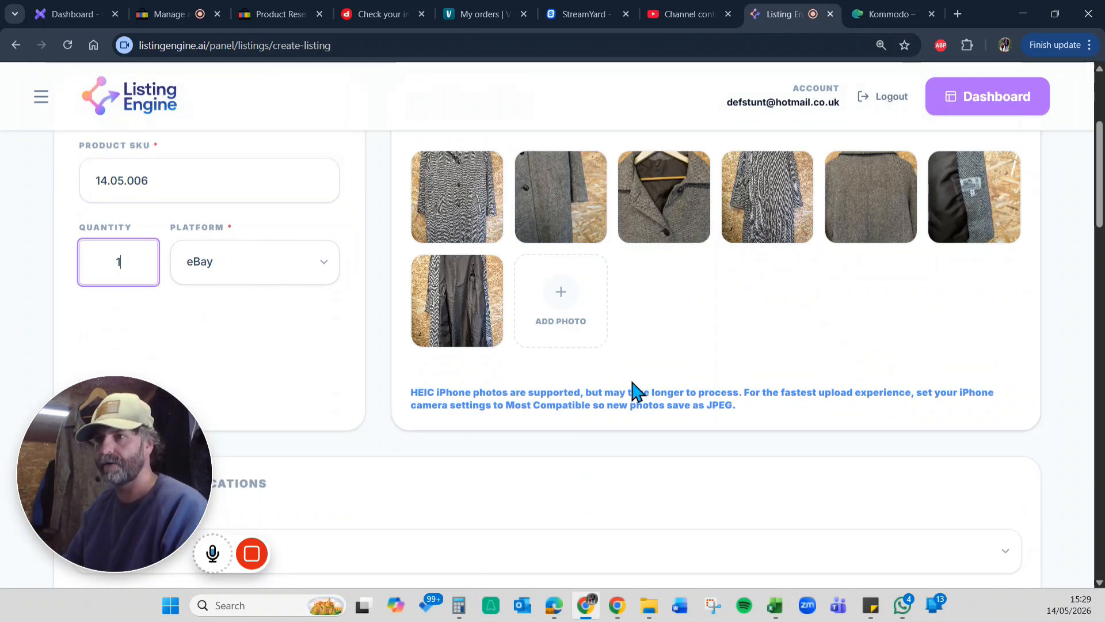
# - Reorder the coat photos: place the full back view second and move the label, collar and open-lining shots ahead of the fabric close-ups
pyautogui.scroll(2, 748, 357)
pyautogui.moveTo(664, 337); pyautogui.dragTo(667, 349)
pyautogui.moveTo(765, 313); pyautogui.dragTo(576, 316)
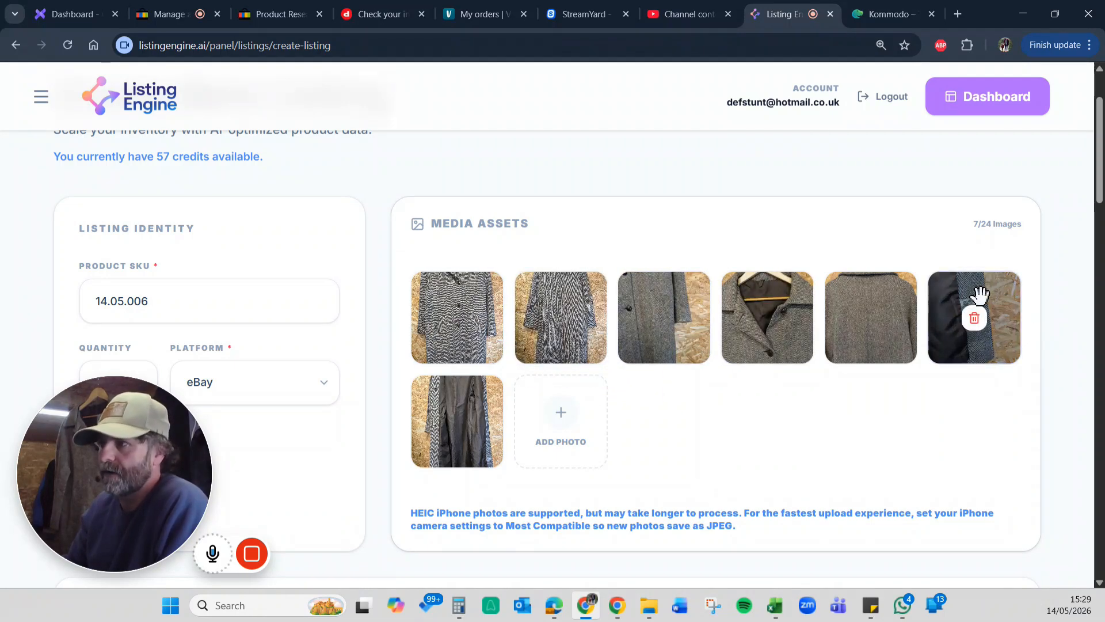
pyautogui.moveTo(982, 301); pyautogui.dragTo(674, 323)
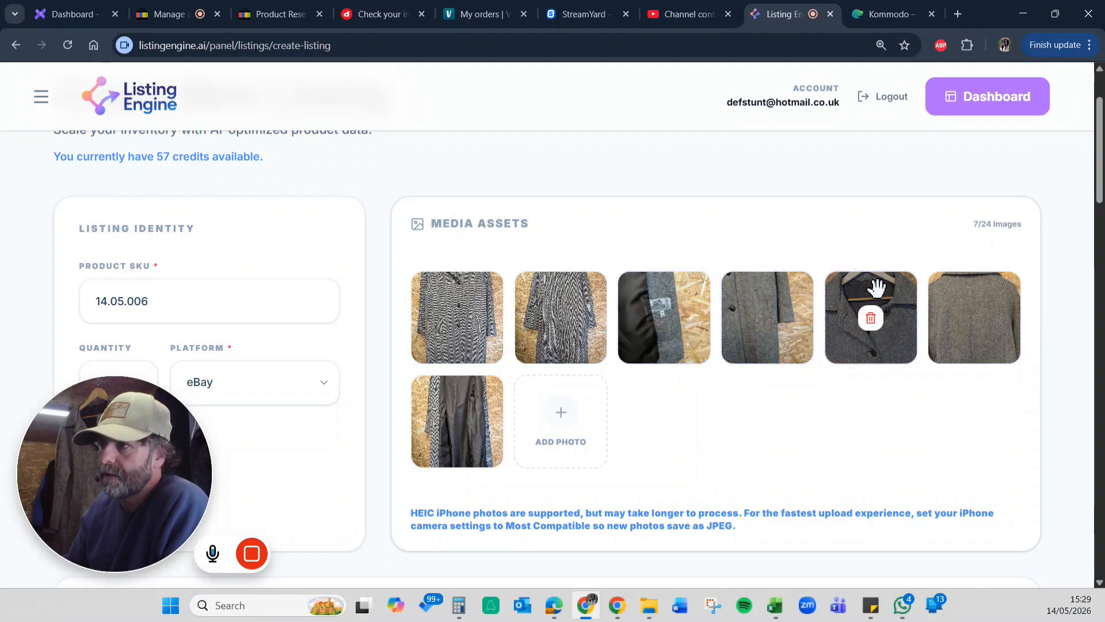
pyautogui.moveTo(876, 288); pyautogui.dragTo(771, 314)
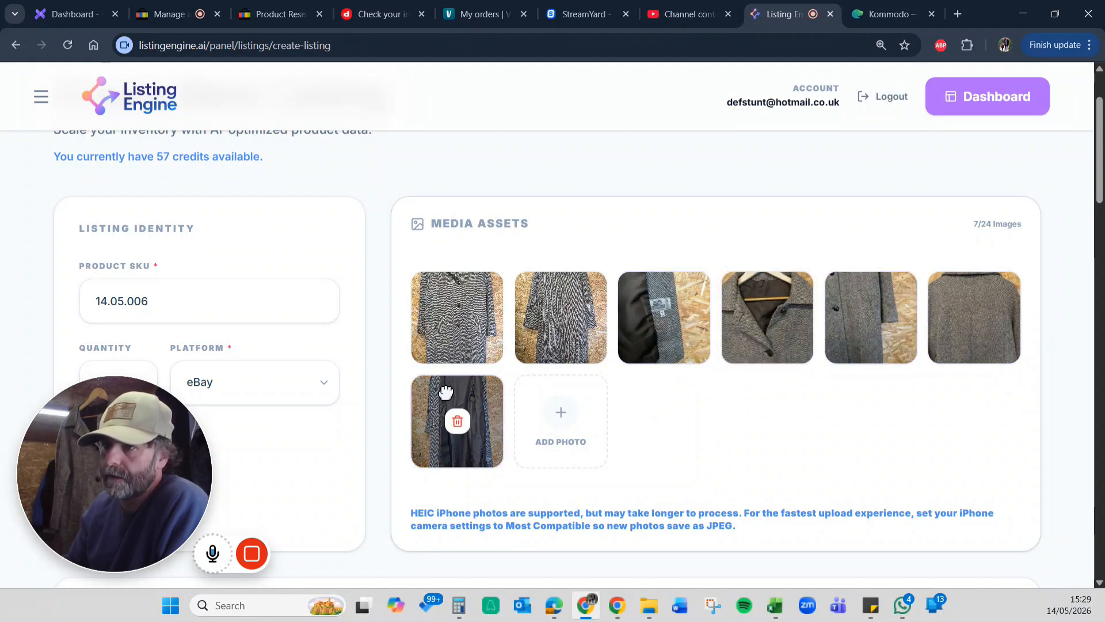
pyautogui.moveTo(443, 390); pyautogui.dragTo(670, 357)
# - Set the fixed price of the listing to 49.99
pyautogui.scroll(-5, 675, 365)
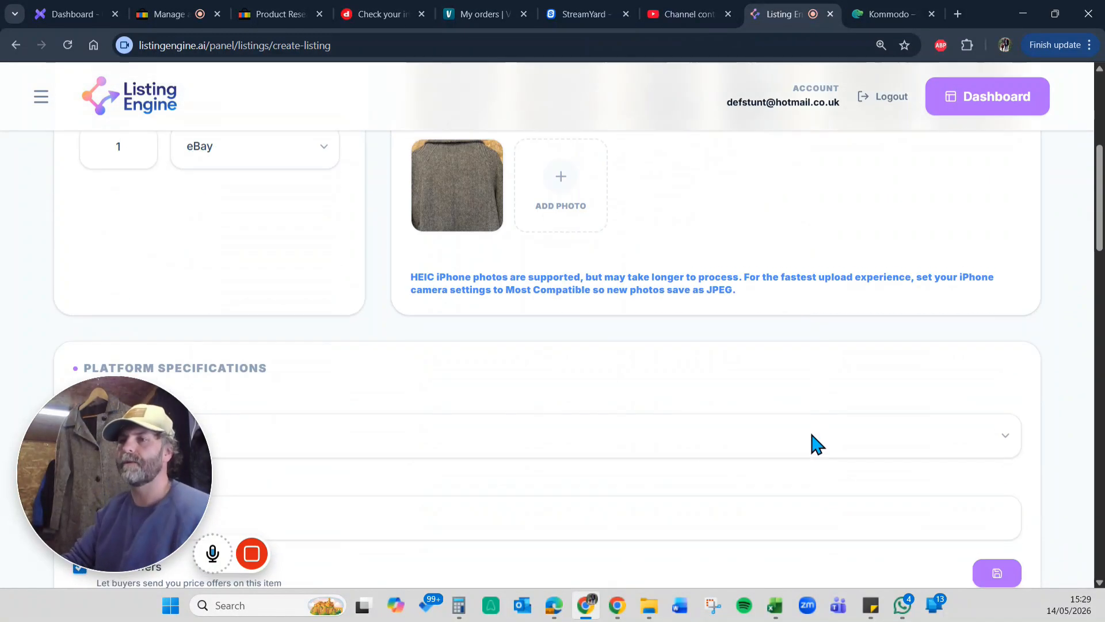
pyautogui.scroll(-2, 680, 374)
pyautogui.scroll(-2, 570, 282)
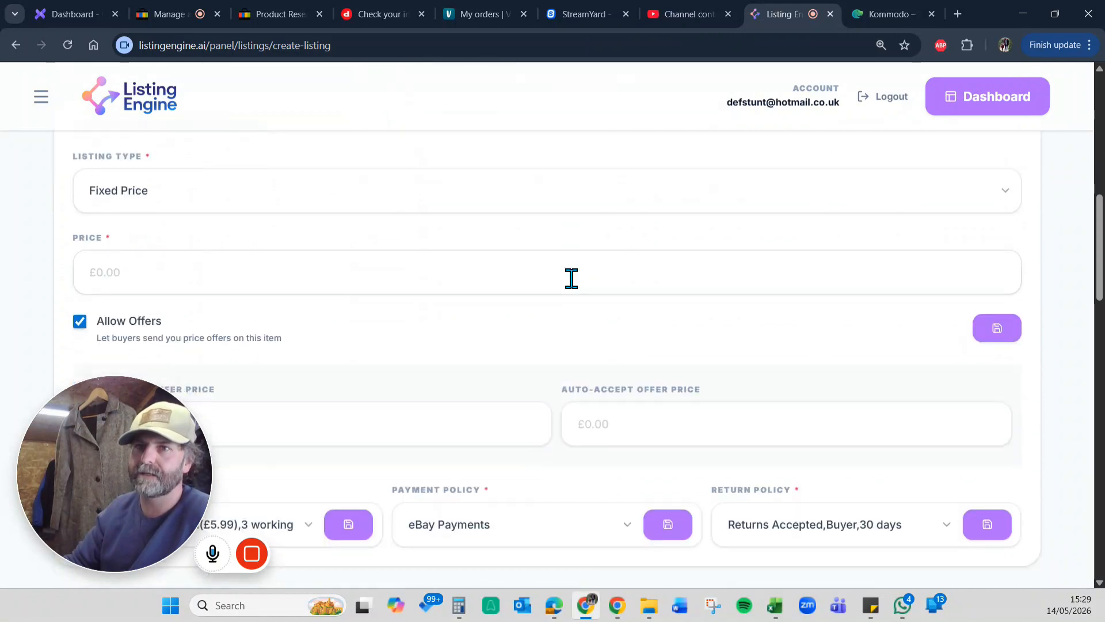
pyautogui.click(312, 270)
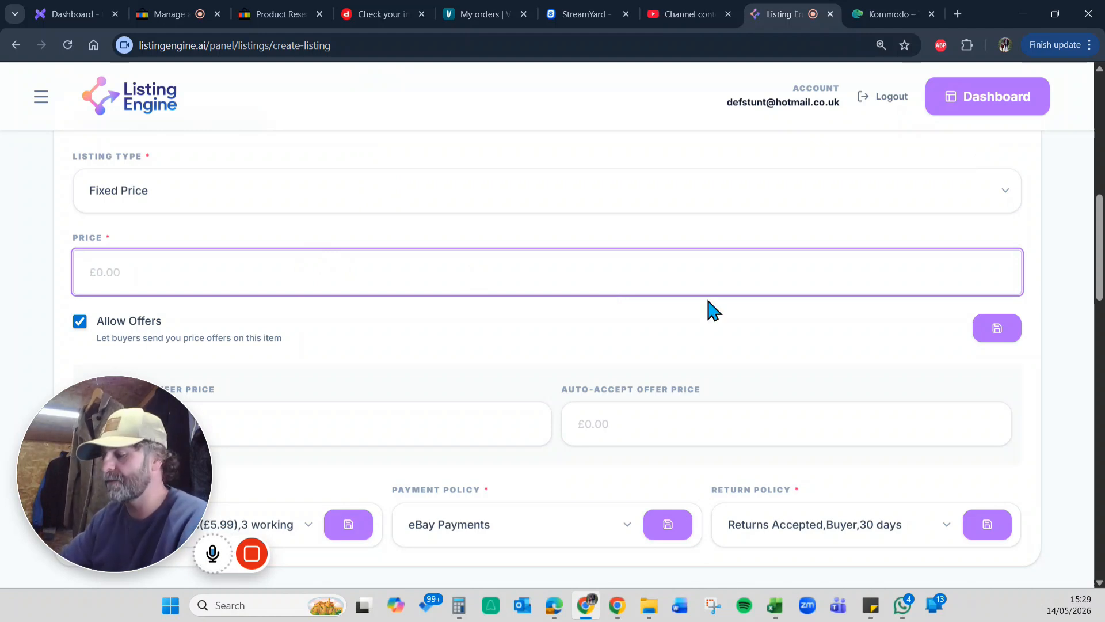
pyautogui.write('49.99')
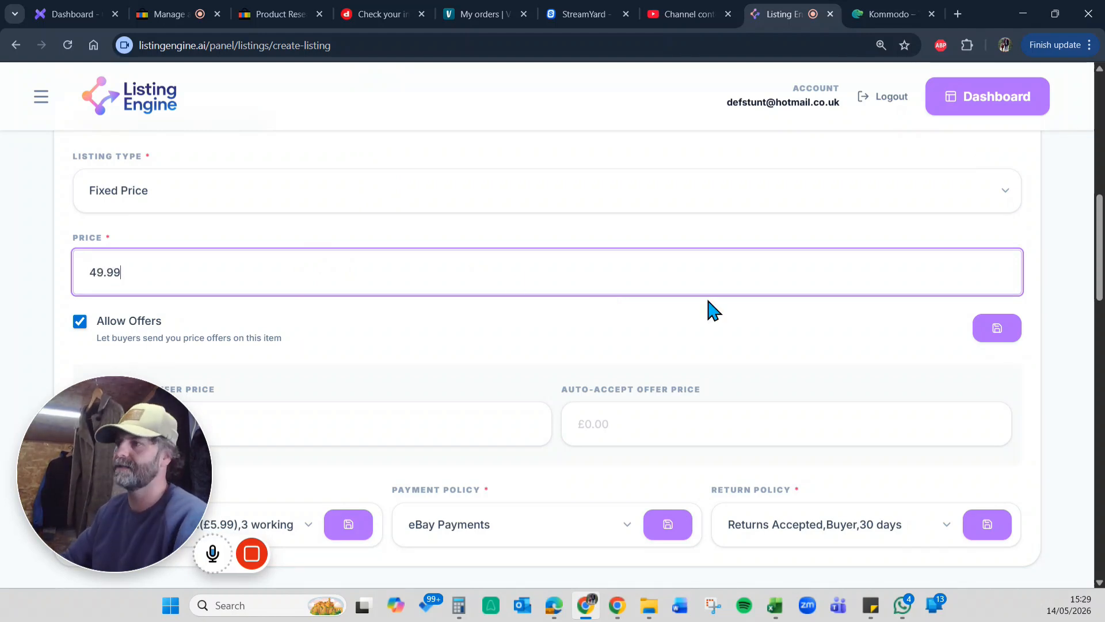
# - Delete the BOTTOMS flat lay measurements block, from its heading through the Fly line, and extra blank lines from the additional context
pyautogui.scroll(-2, 714, 311)
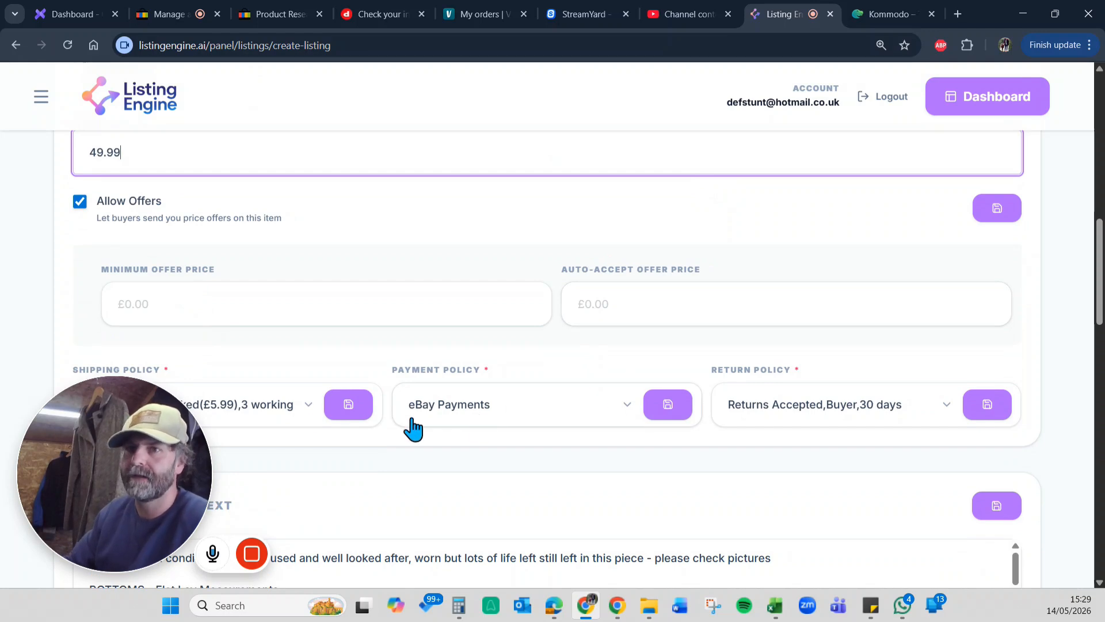
pyautogui.scroll(-2, 647, 320)
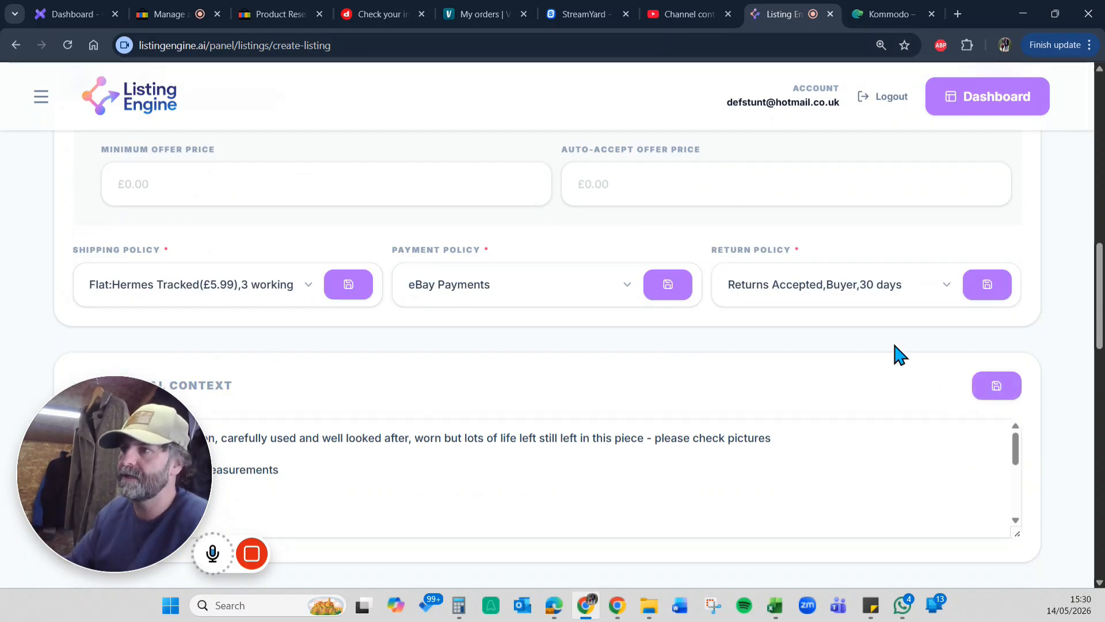
pyautogui.scroll(-2, 896, 351)
pyautogui.scroll(-3, 873, 326)
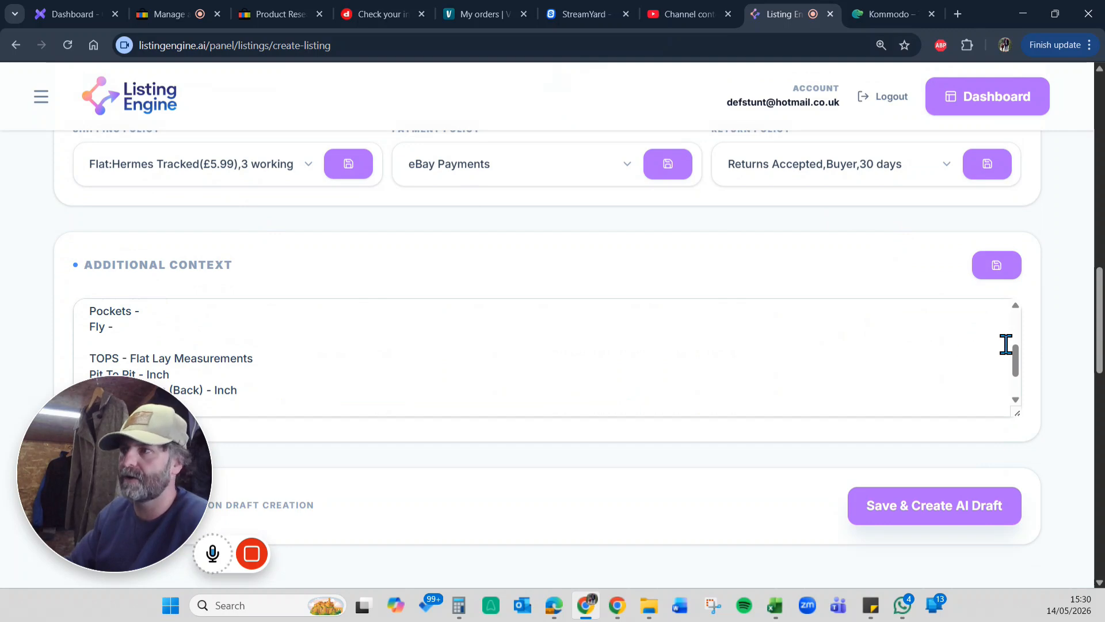
pyautogui.scroll(2, 1049, 338)
pyautogui.scroll(-4, 1048, 340)
pyautogui.moveTo(1016, 246); pyautogui.dragTo(1026, 222)
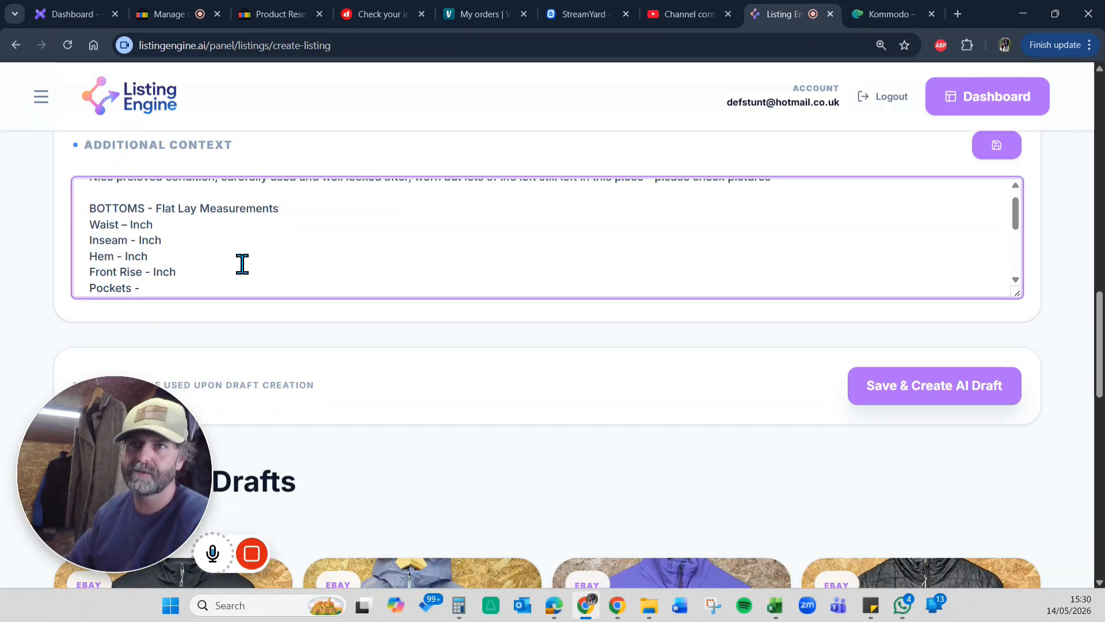
pyautogui.click(88, 211)
pyautogui.scroll(-2, 296, 255)
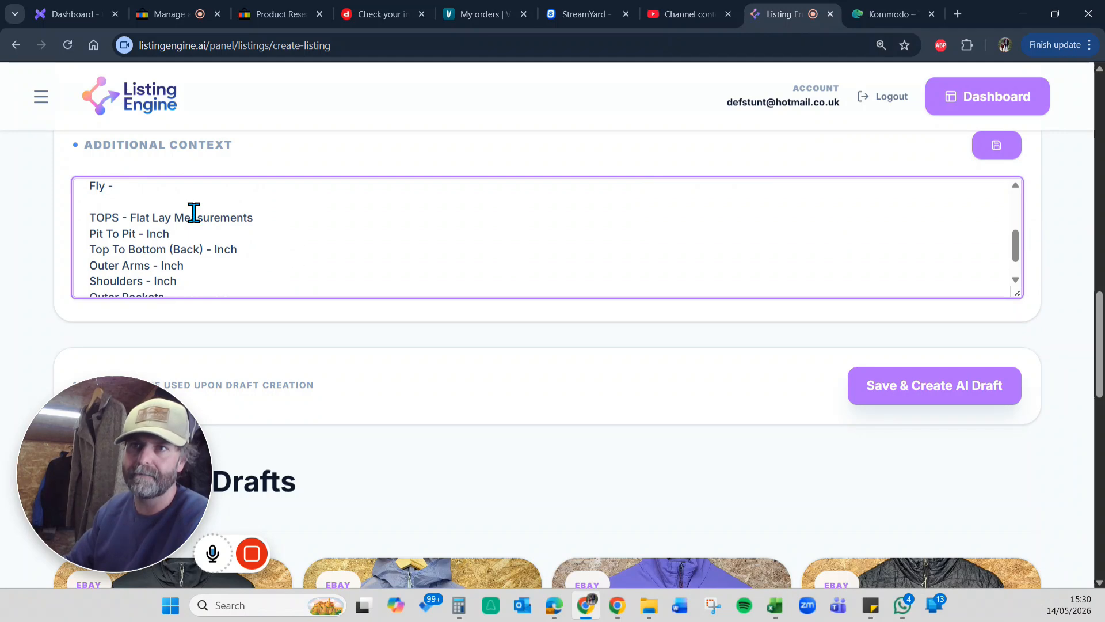
pyautogui.tripleClick(180, 190)
pyautogui.press('BackSpace')
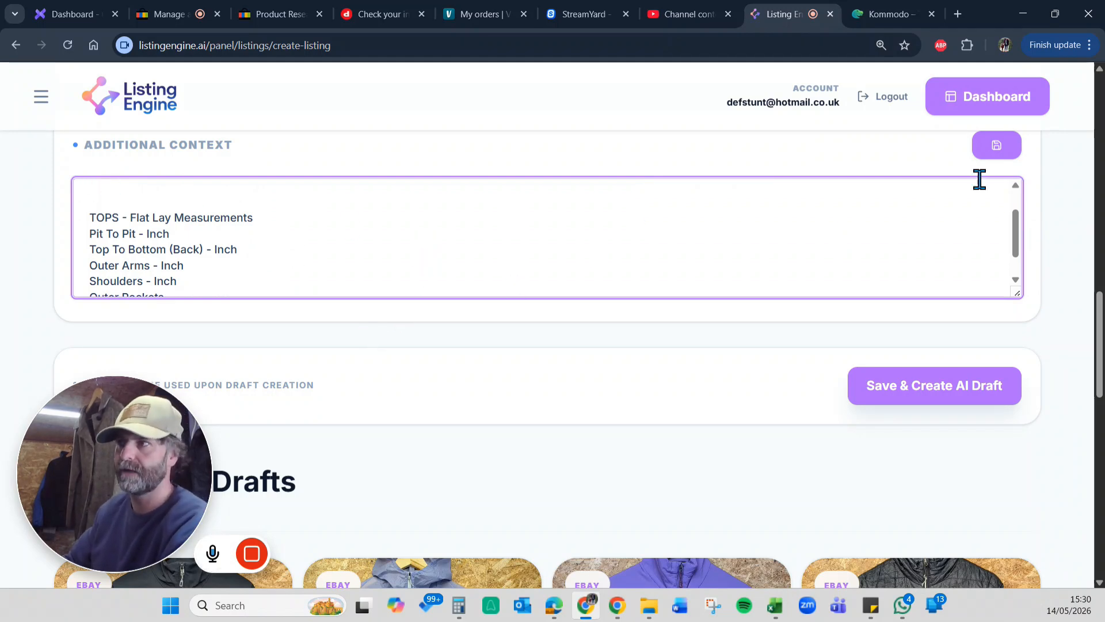
pyautogui.scroll(1, 1022, 229)
pyautogui.scroll(1, 1022, 229)
pyautogui.press('BackSpace')
pyautogui.press('BackSpace')
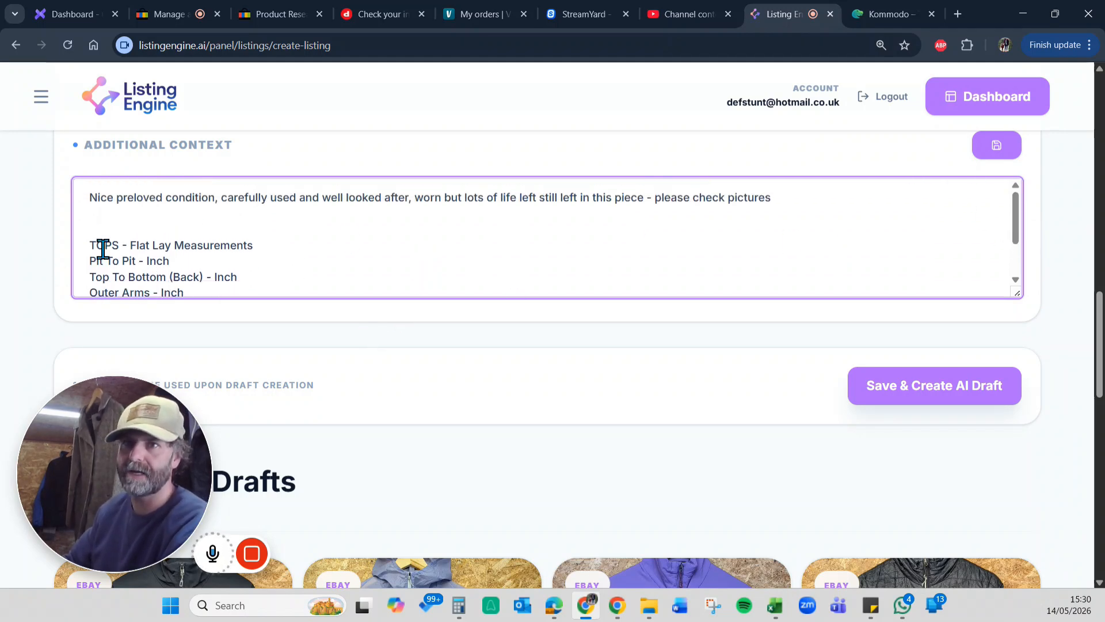
# - Strip the "TOPS -" prefix from the remaining heading so it reads "Flat Lay Measurements", and close the extra blank line above it
pyautogui.doubleClick(104, 229)
pyautogui.press('BackSpace')
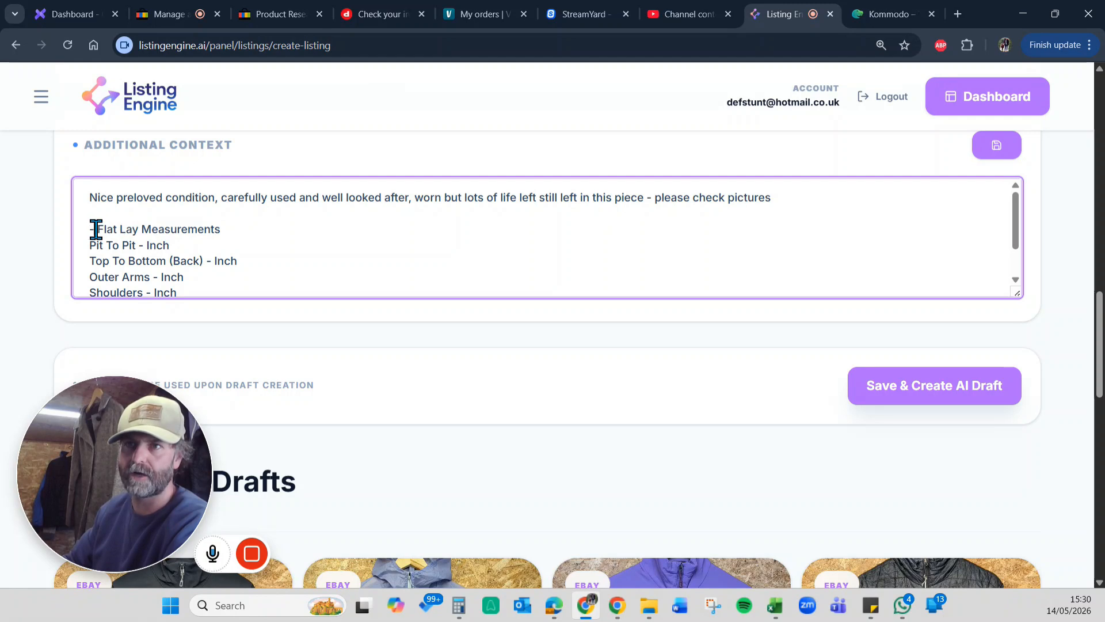
pyautogui.press('Delete')
pyautogui.press('Delete')
pyautogui.press('Delete')
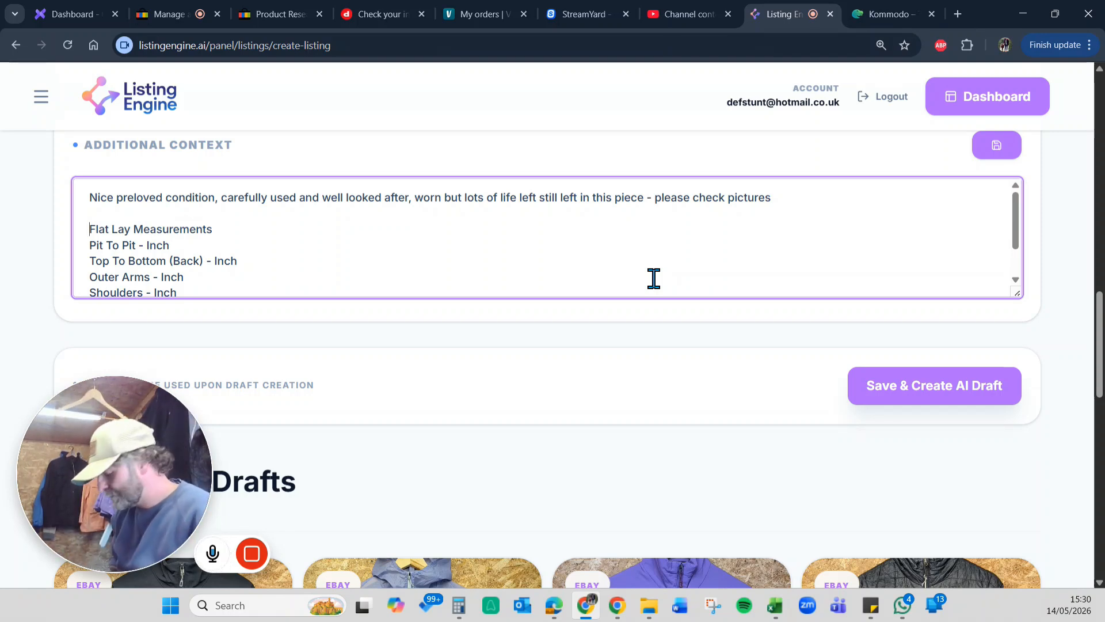
# - Fill in the flat lay measurements: Pit To Pit 22 Inch and Top To Bottom (Back) 49 Inch
pyautogui.press('Down')
pyautogui.press('Right')
pyautogui.press('Right')
pyautogui.press('Right')
pyautogui.press('Right')
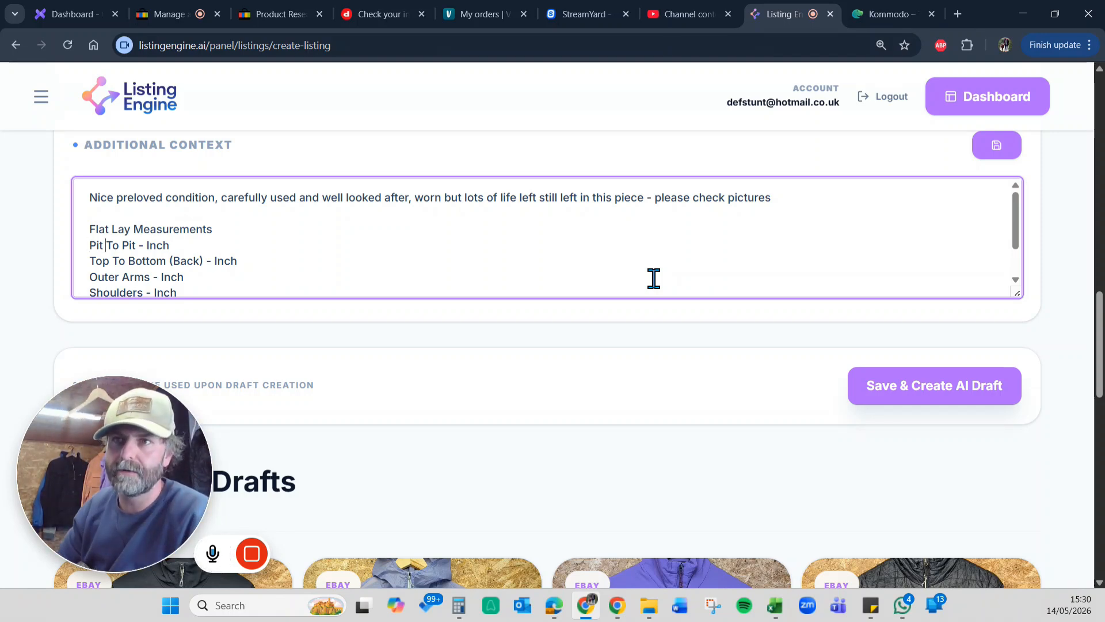
pyautogui.write('22')
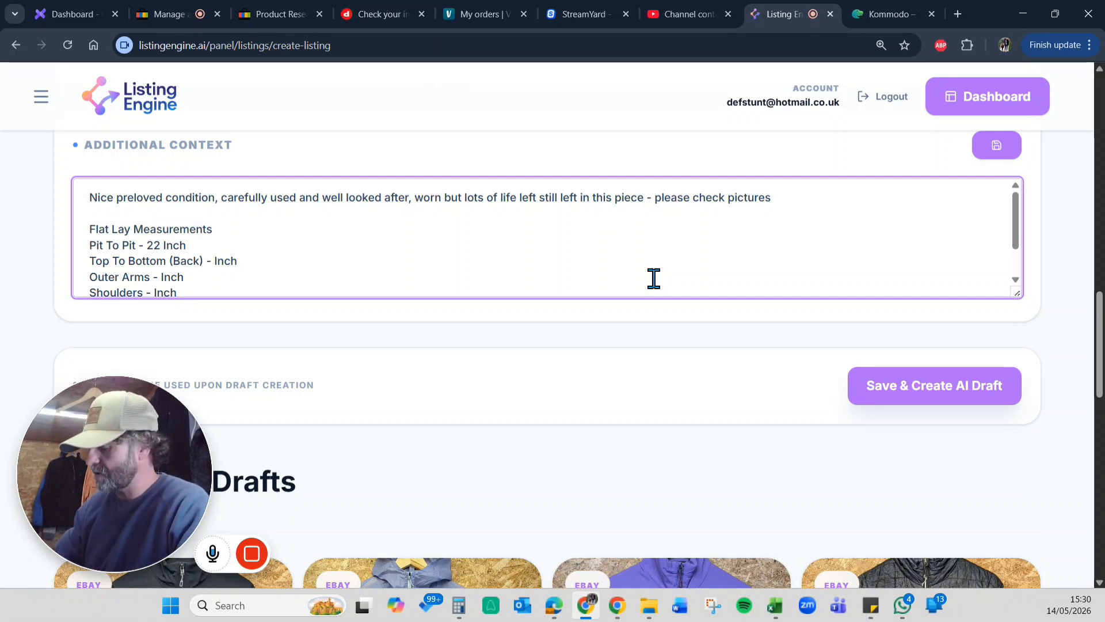
pyautogui.write('49')
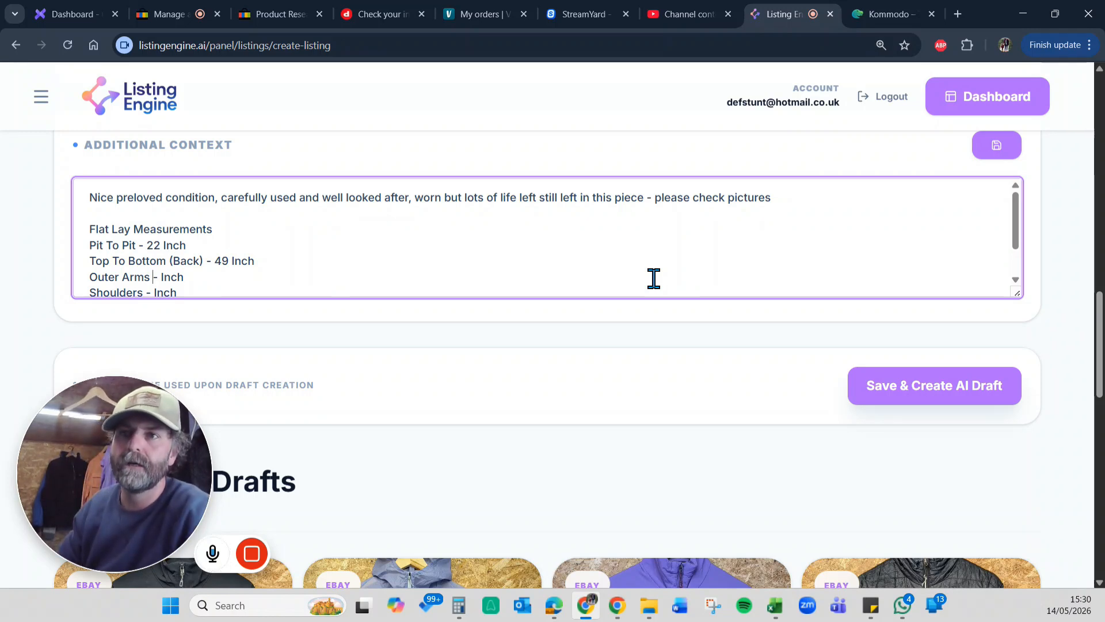
# - Rename the Outer Arms measurement to Under Arms and enter 17 on that line
pyautogui.press('Home')
pyautogui.hotkey('ctrl', 'shift', 'Right')
pyautogui.write('Under ')
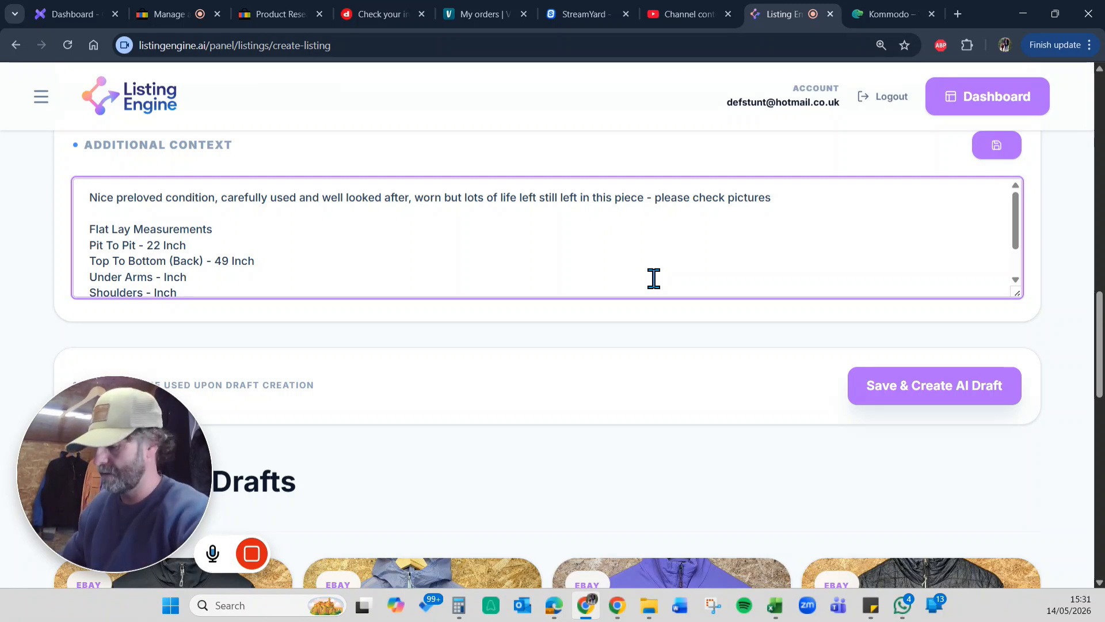
pyautogui.write('7')
pyautogui.press('Tab')
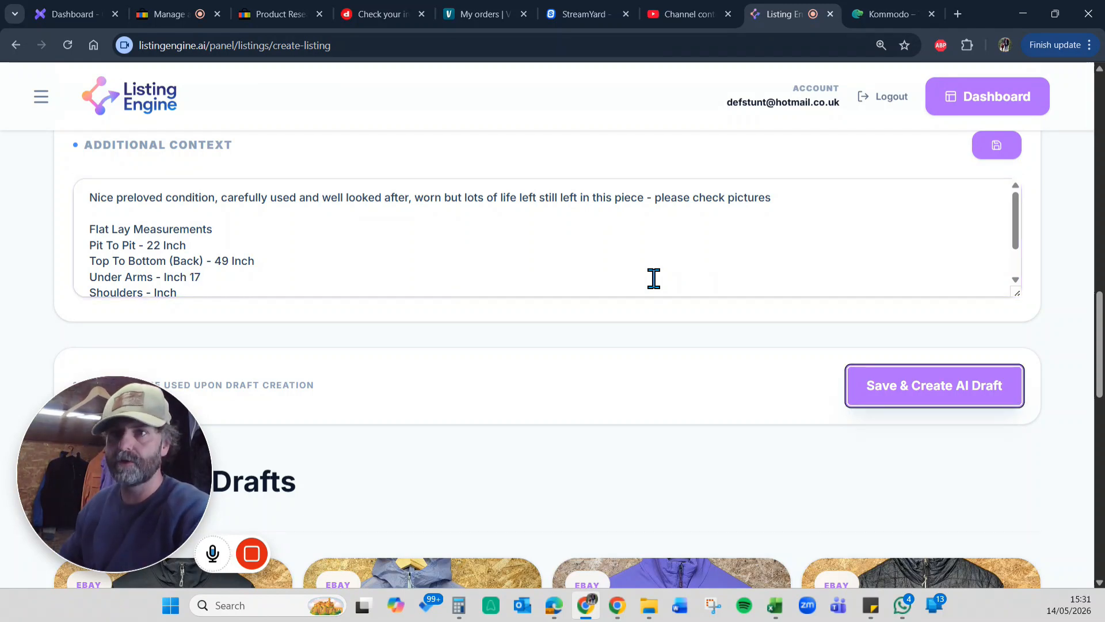
# - Delete the Shoulders, Outer Pockets and Inner Pockets lines from the additional context, leaving Under Arms as the last measurement
pyautogui.click(144, 287)
pyautogui.tripleClick(140, 289)
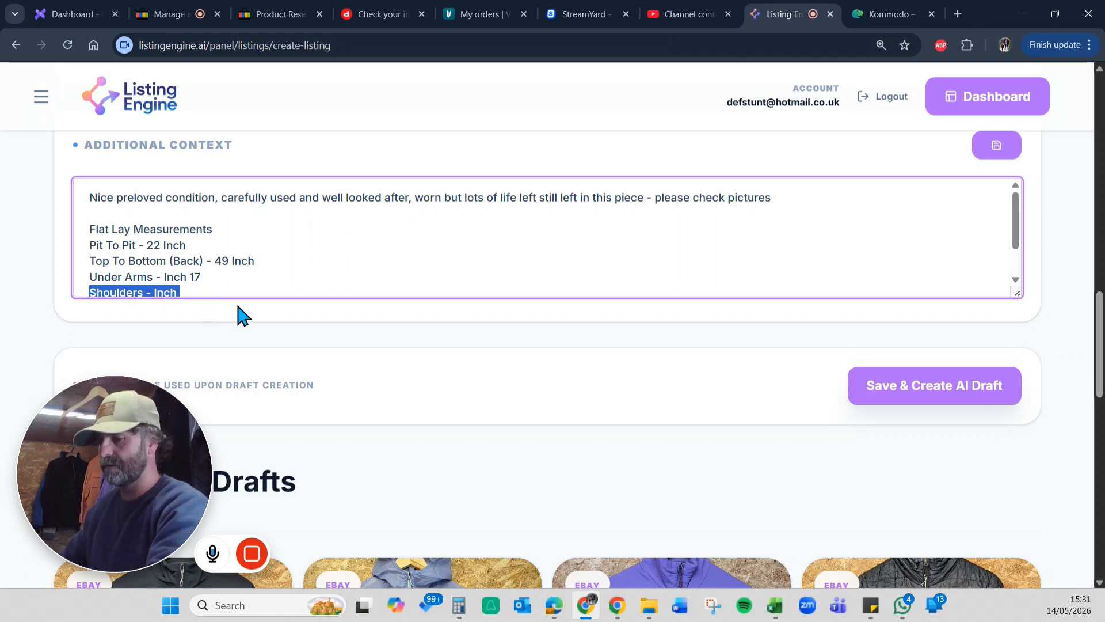
pyautogui.write('Outer Pockets -')
pyautogui.scroll(-1, 1020, 222)
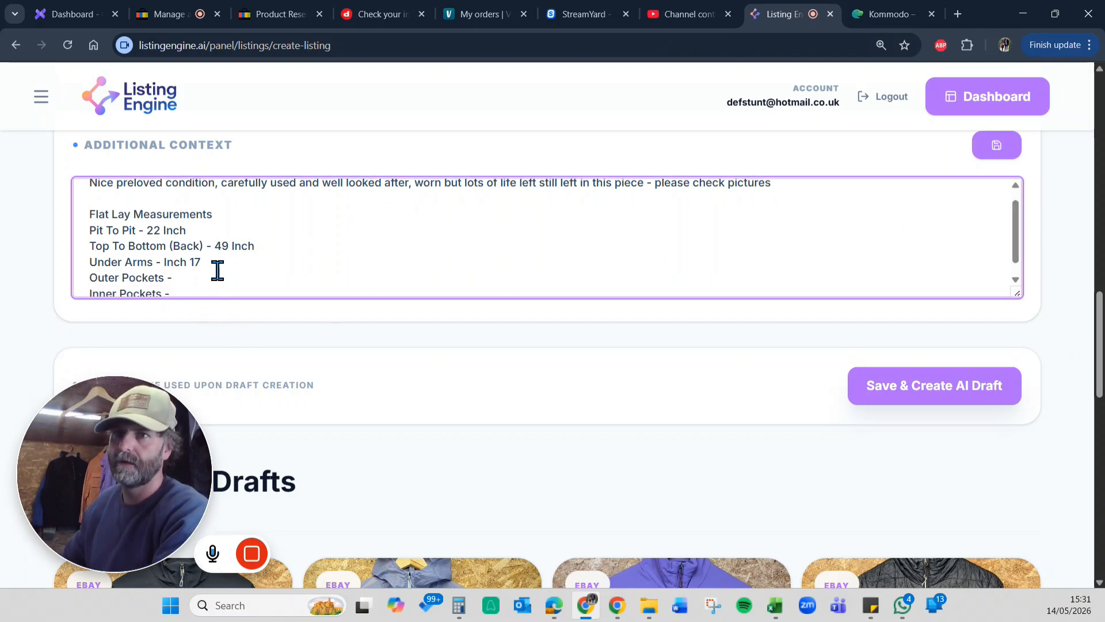
pyautogui.click(92, 276)
pyautogui.hotkey('shift', 'Down')
pyautogui.hotkey('shift', 'Down')
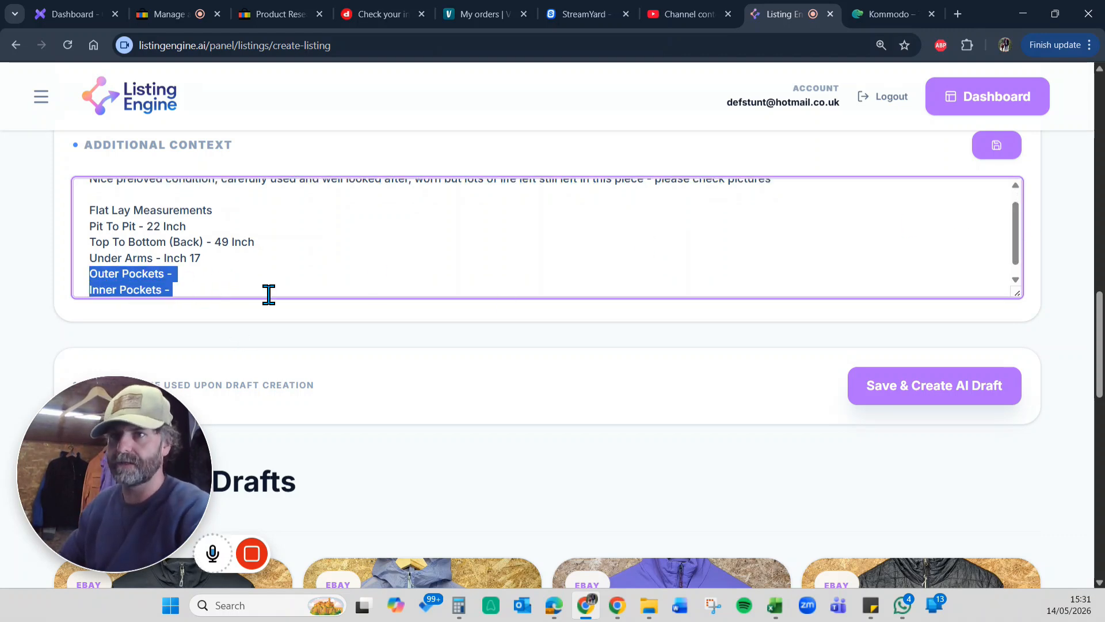
pyautogui.press('BackSpace')
pyautogui.press('BackSpace')
pyautogui.scroll(-2, 968, 253)
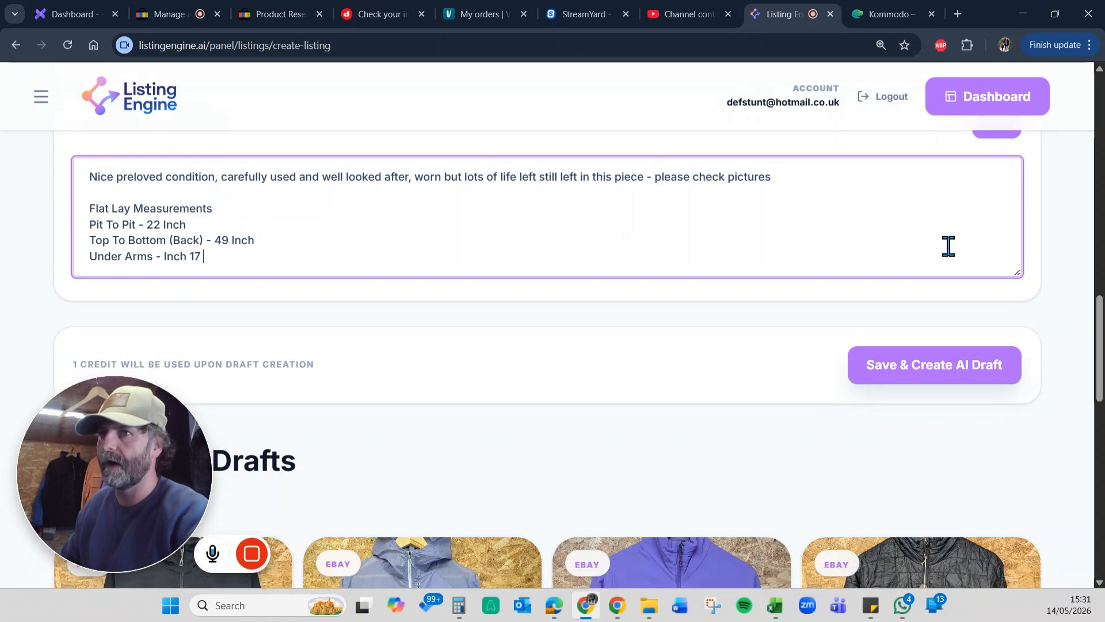
# - Check the completed listing form and its photos, and save it to create the AI draft
pyautogui.scroll(-2, 831, 353)
pyautogui.scroll(4, 847, 403)
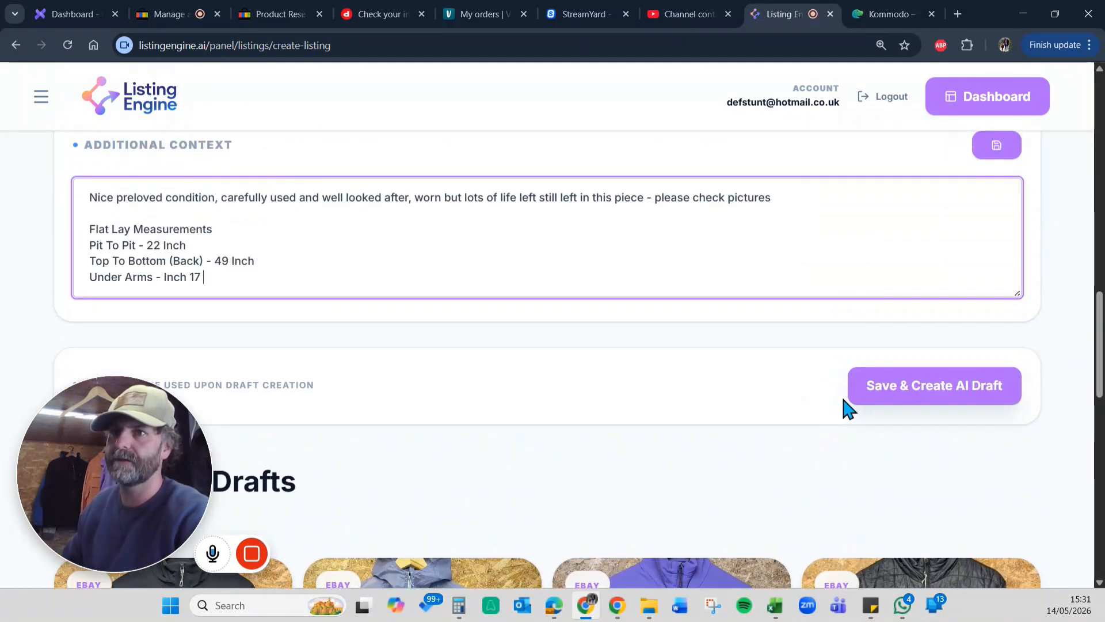
pyautogui.scroll(15, 663, 415)
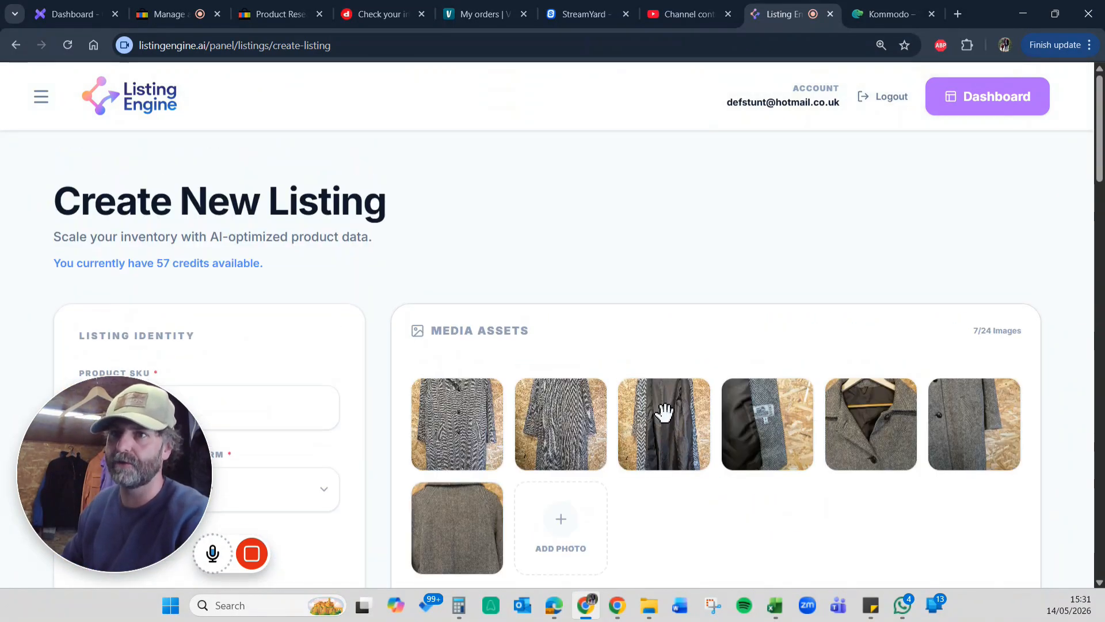
pyautogui.scroll(-8, 668, 415)
pyautogui.scroll(-8, 667, 415)
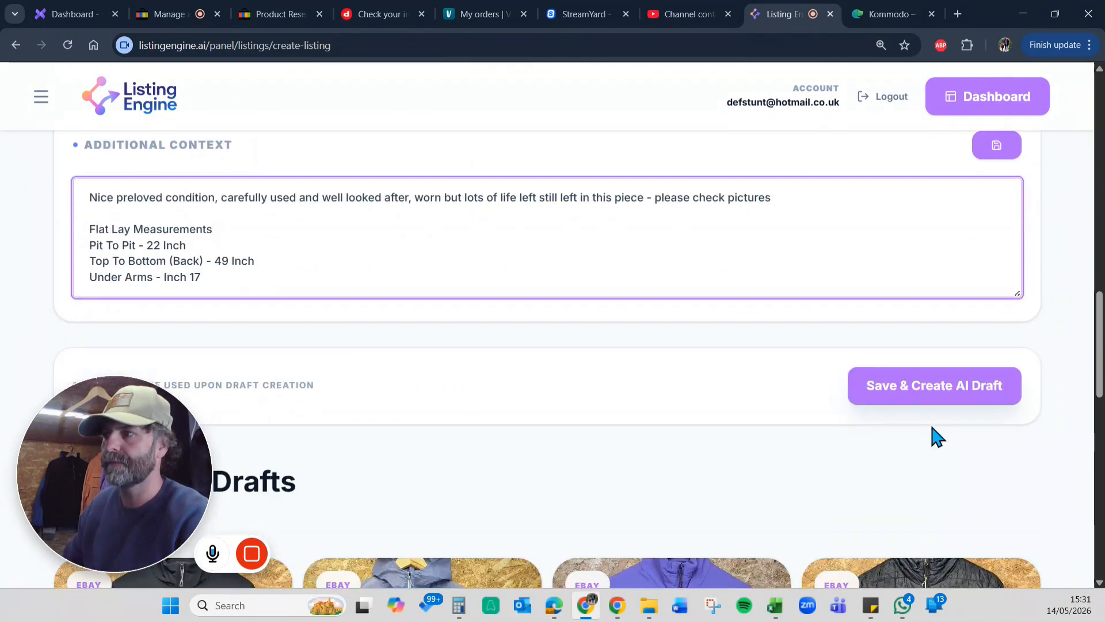
pyautogui.click(937, 389)
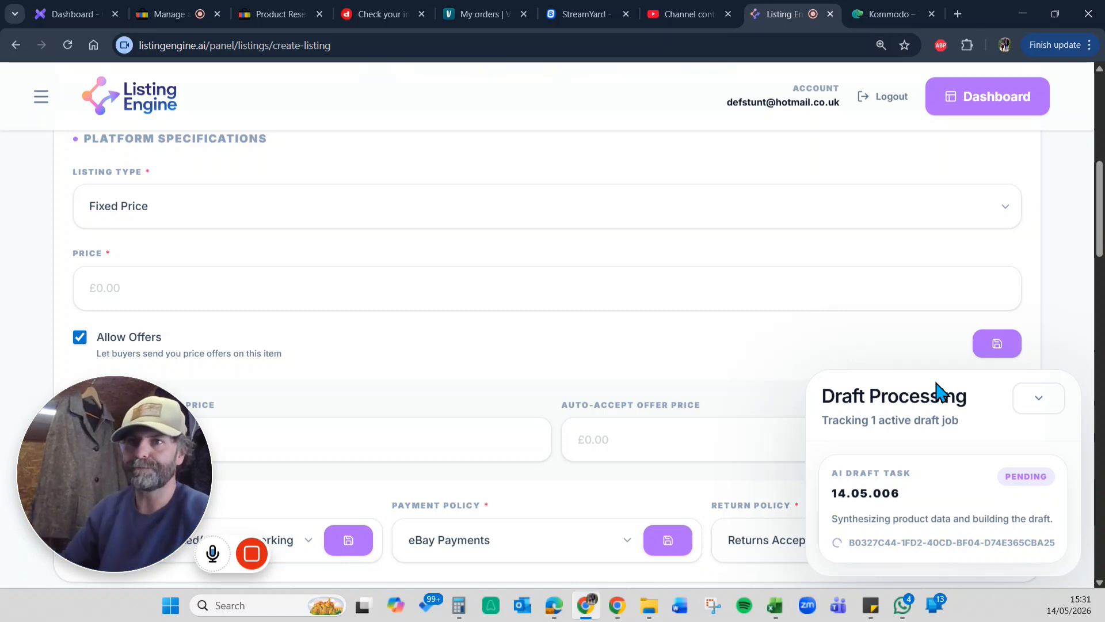
# - Open the newly created Cambrian Long Coat draft, SKU 14.05.006, from the full list of listings for review
pyautogui.click(305, 297)
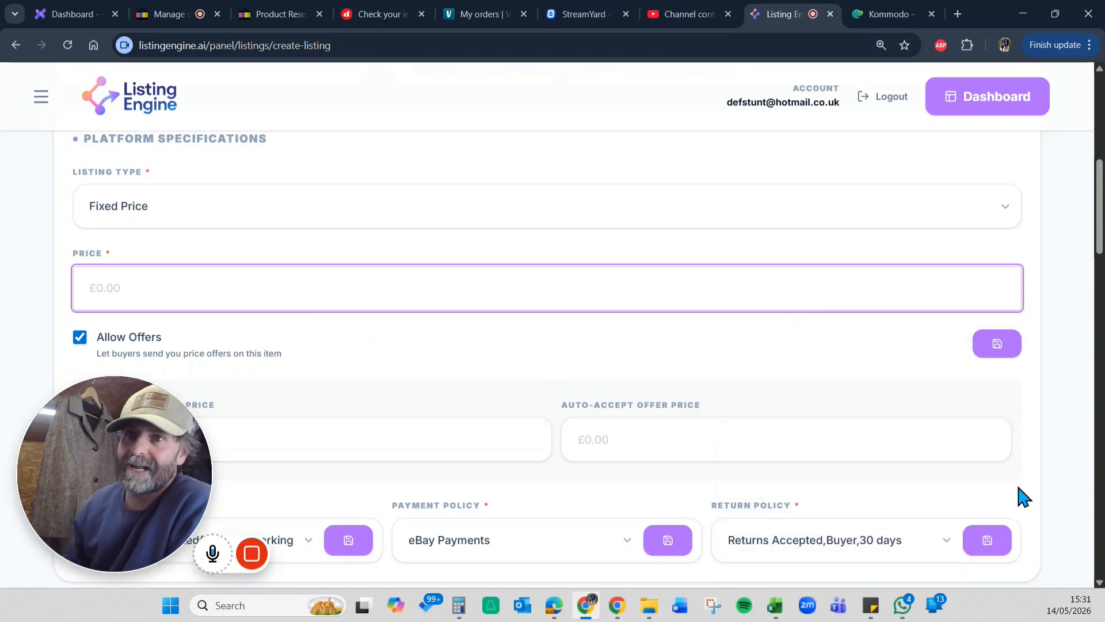
pyautogui.scroll(6, 775, 419)
pyautogui.scroll(3, 772, 433)
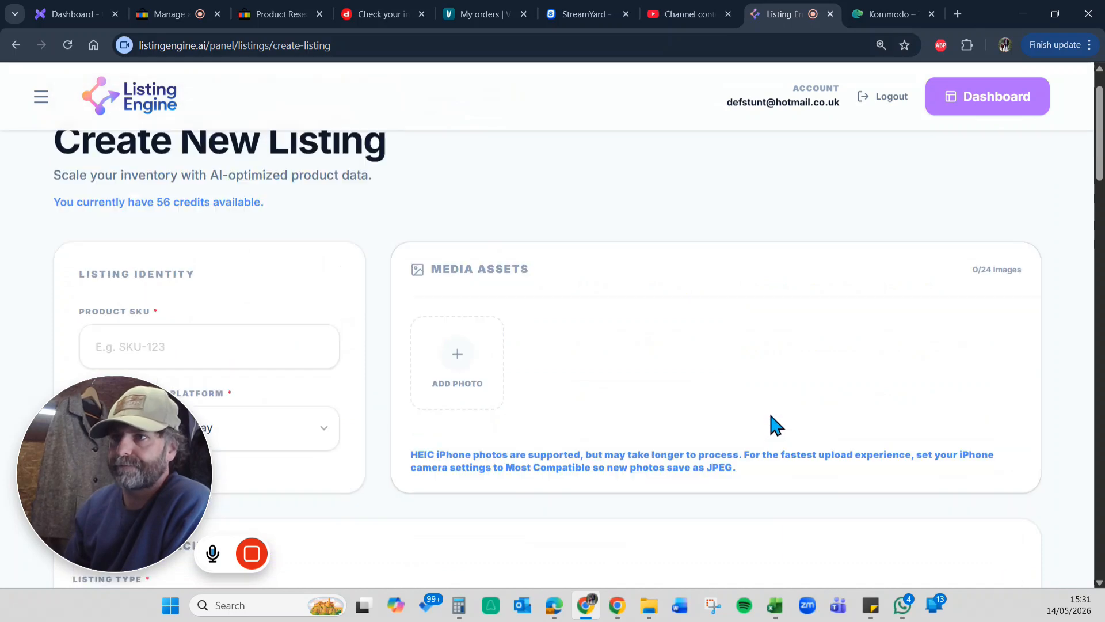
pyautogui.click(992, 106)
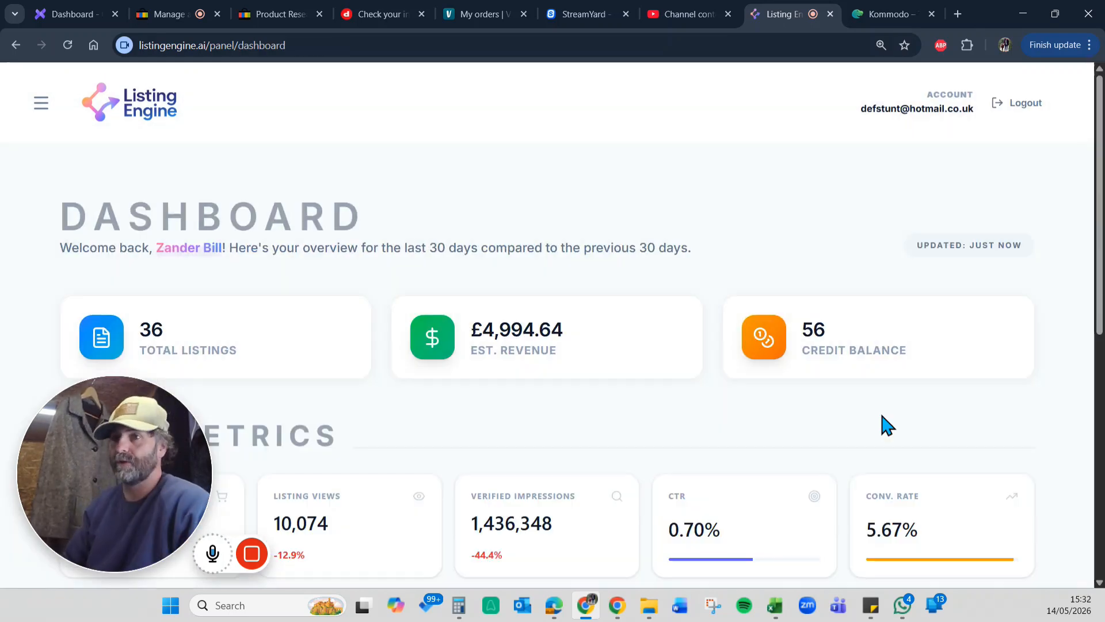
pyautogui.click(219, 369)
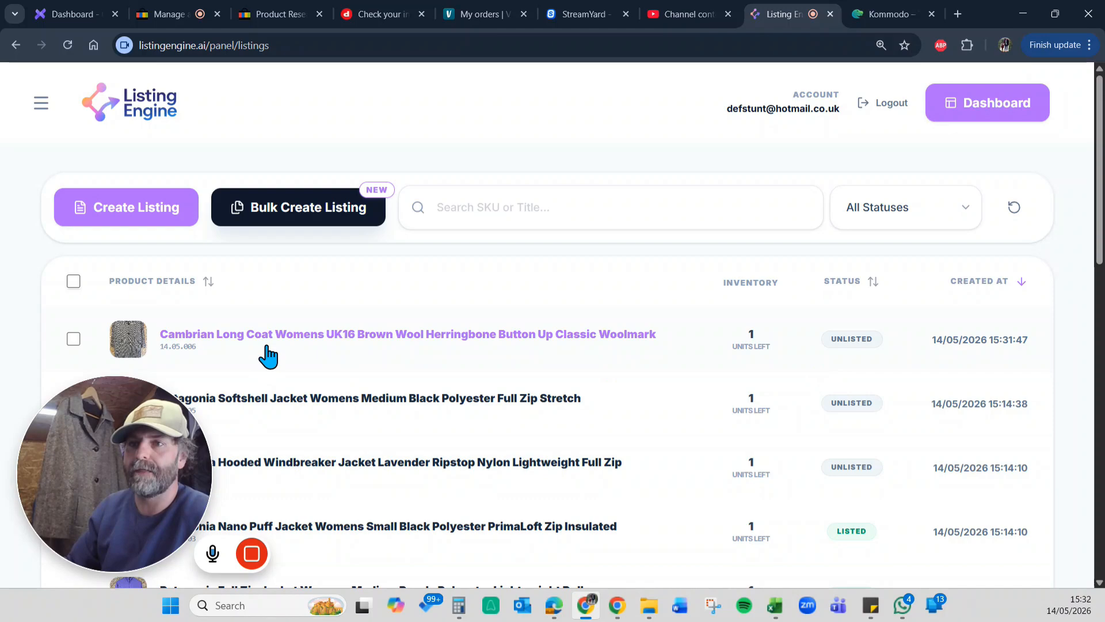
pyautogui.click(268, 354)
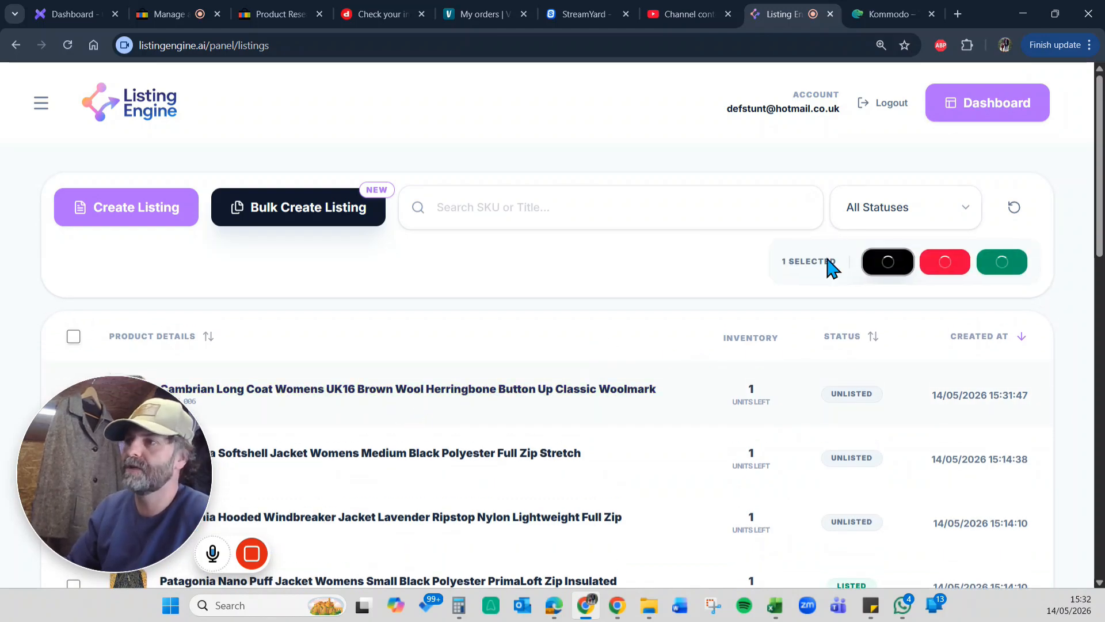
pyautogui.click(824, 264)
# - In the listing title, replace "Woolmark" with "Wales" and separate "UK16" into "UK 16"
pyautogui.scroll(-3, 743, 374)
pyautogui.scroll(-1, 748, 369)
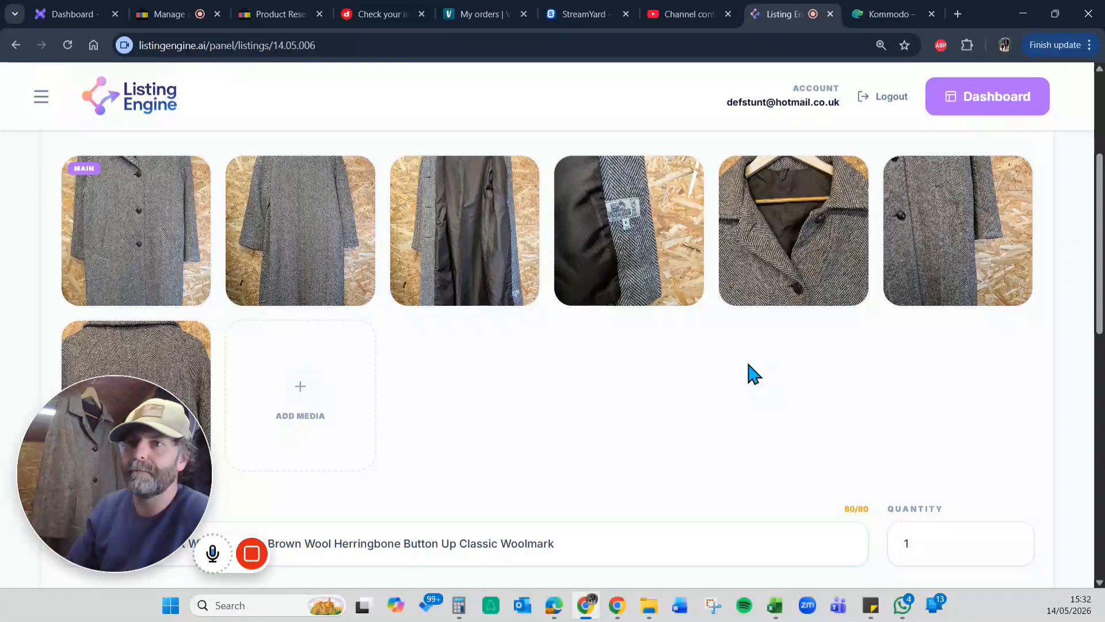
pyautogui.scroll(-8, 296, 365)
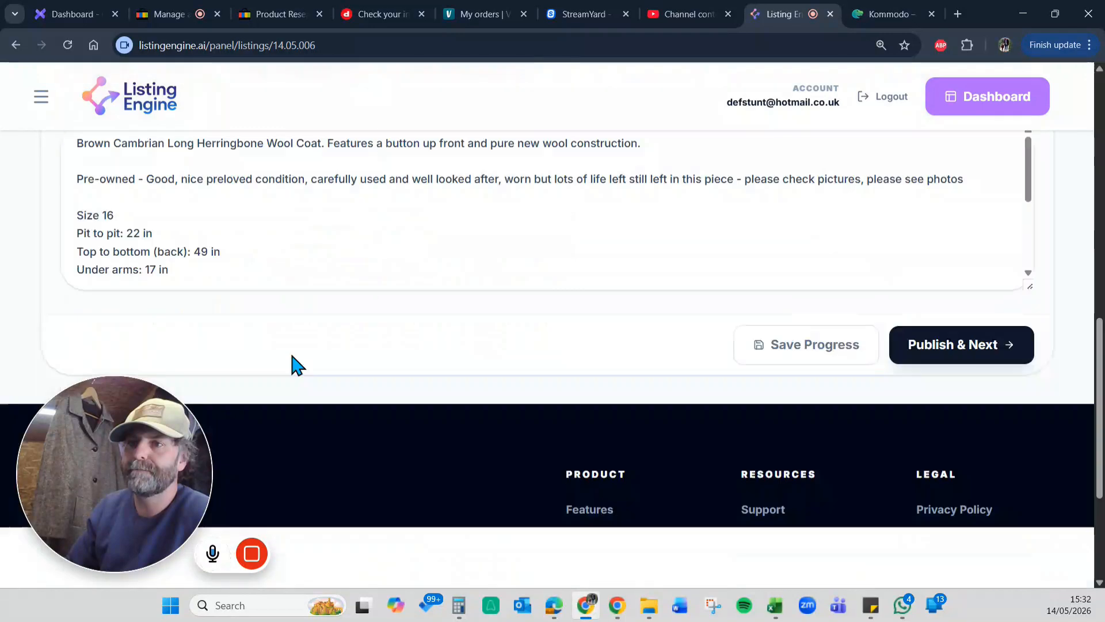
pyautogui.scroll(2, 282, 328)
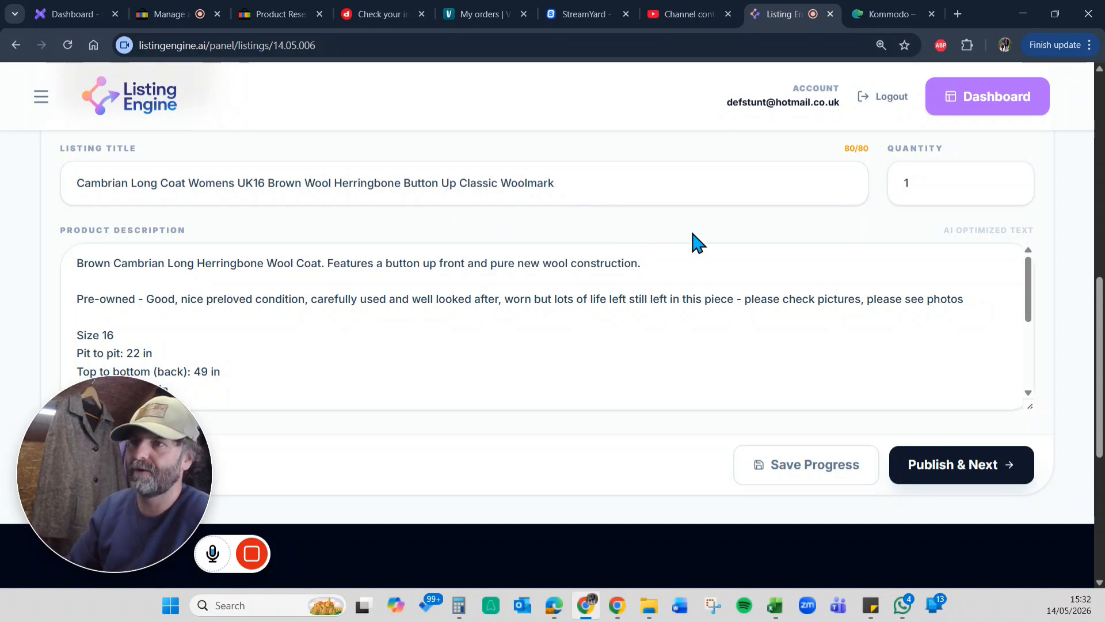
pyautogui.doubleClick(590, 188)
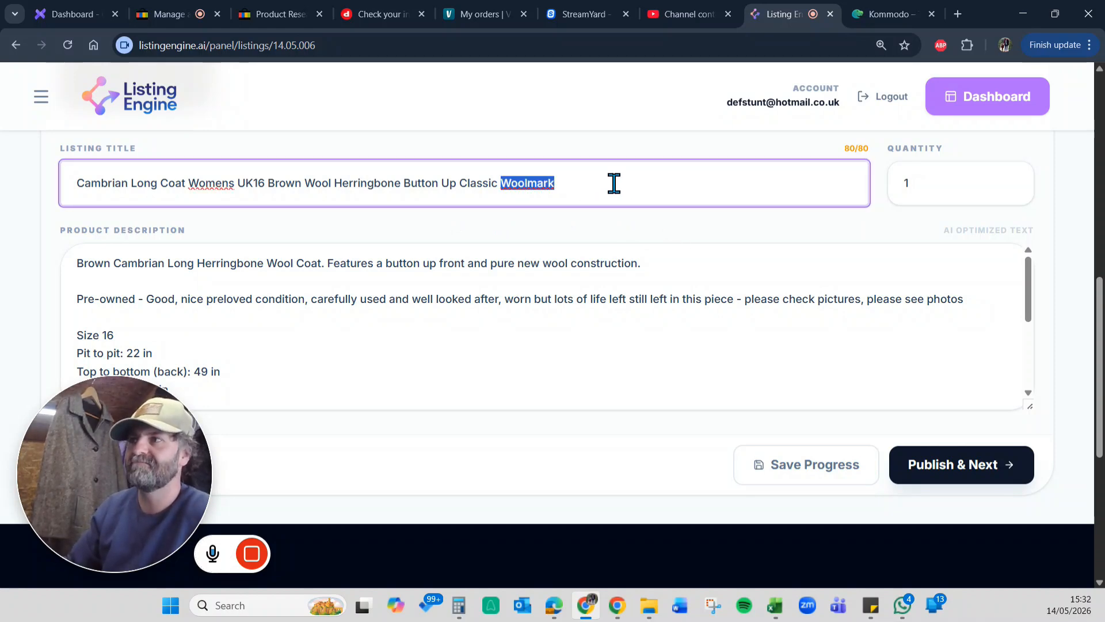
pyautogui.click(673, 196)
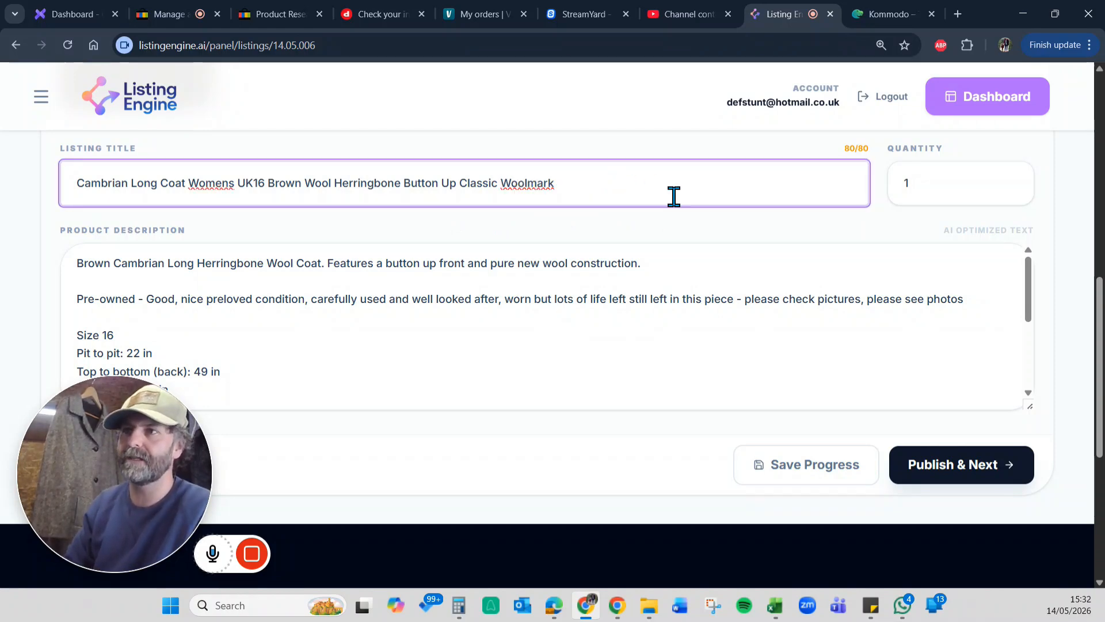
pyautogui.doubleClick(674, 196)
pyautogui.write('Wales')
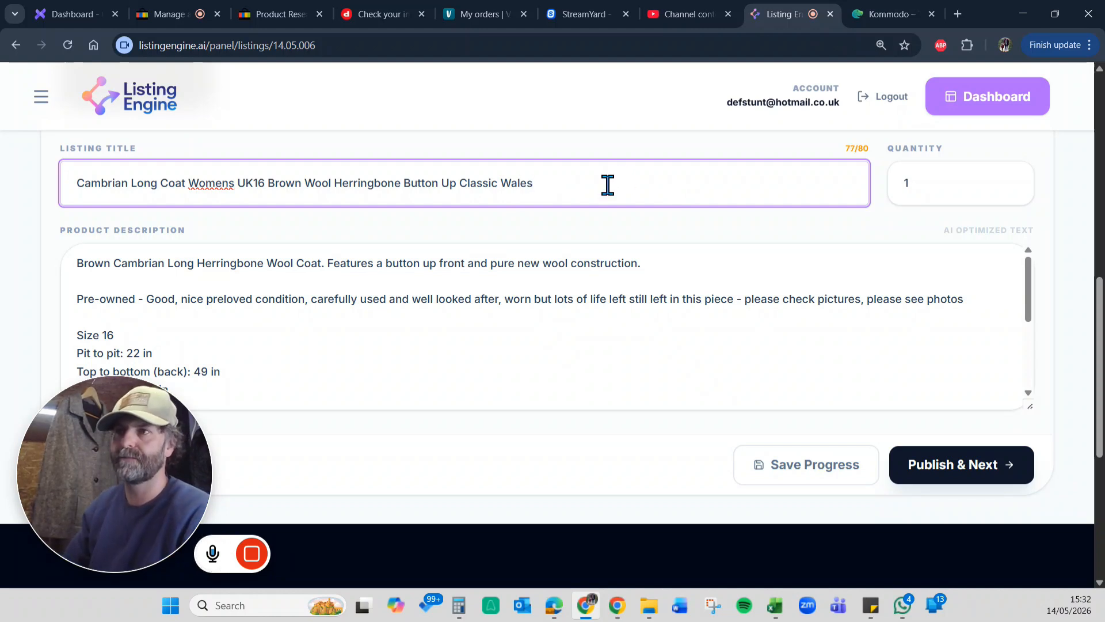
pyautogui.tripleClick(512, 190)
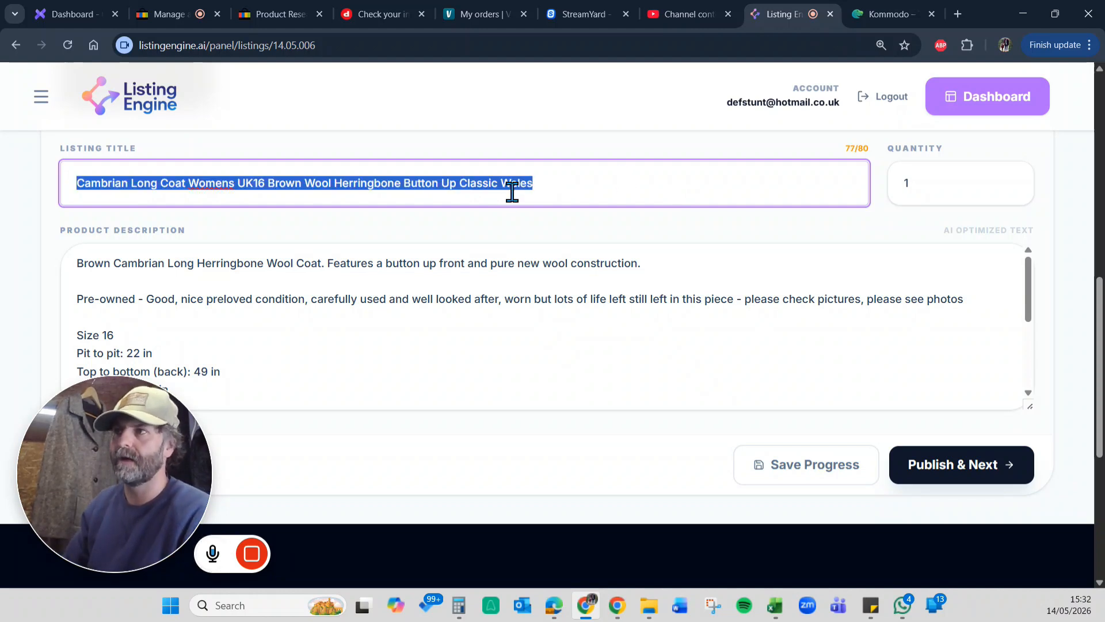
pyautogui.click(634, 202)
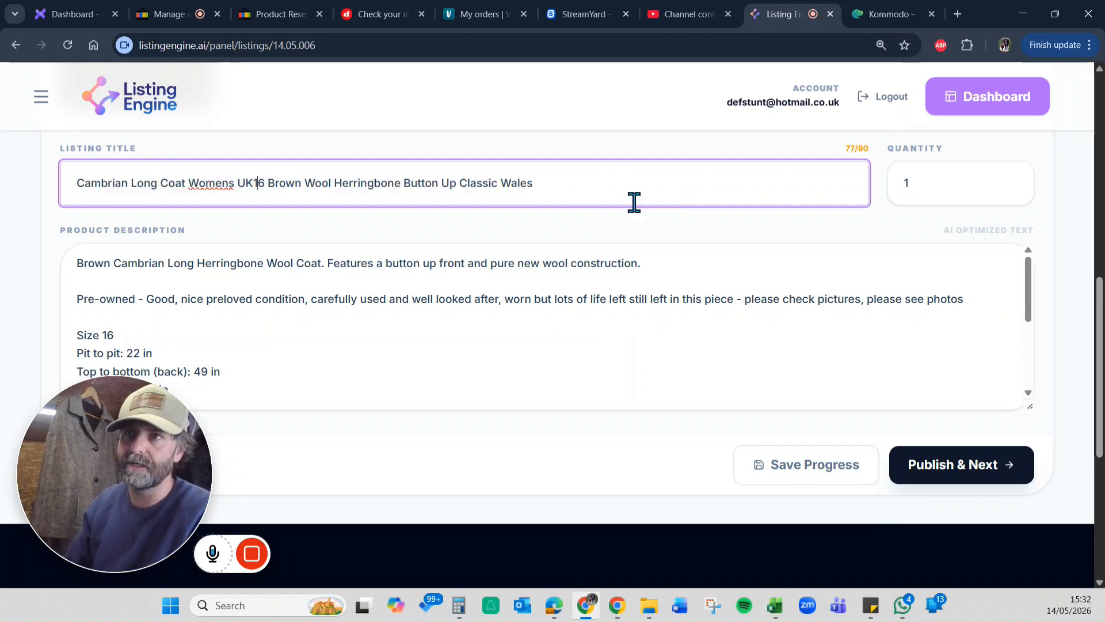
# - Replace the opening sentence of the product description with a copy of the listing title, followed by a blank line
pyautogui.tripleClick(631, 205)
pyautogui.hotkey('ctrl', 'c')
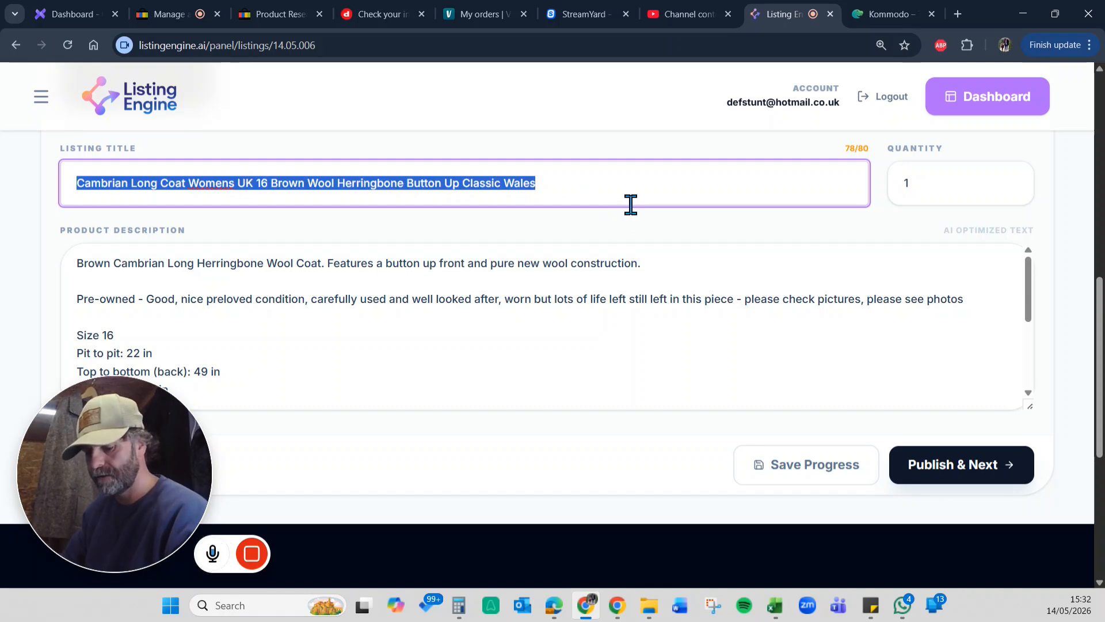
pyautogui.tripleClick(333, 264)
pyautogui.scroll(1, 630, 341)
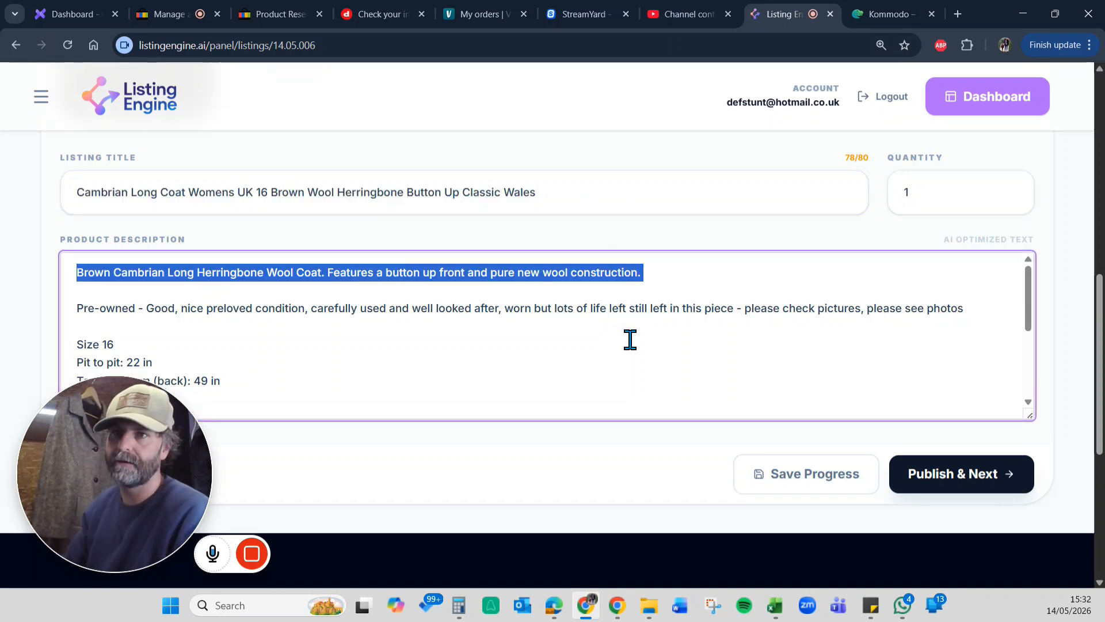
pyautogui.scroll(-1, 637, 340)
pyautogui.hotkey('ctrl', 'v')
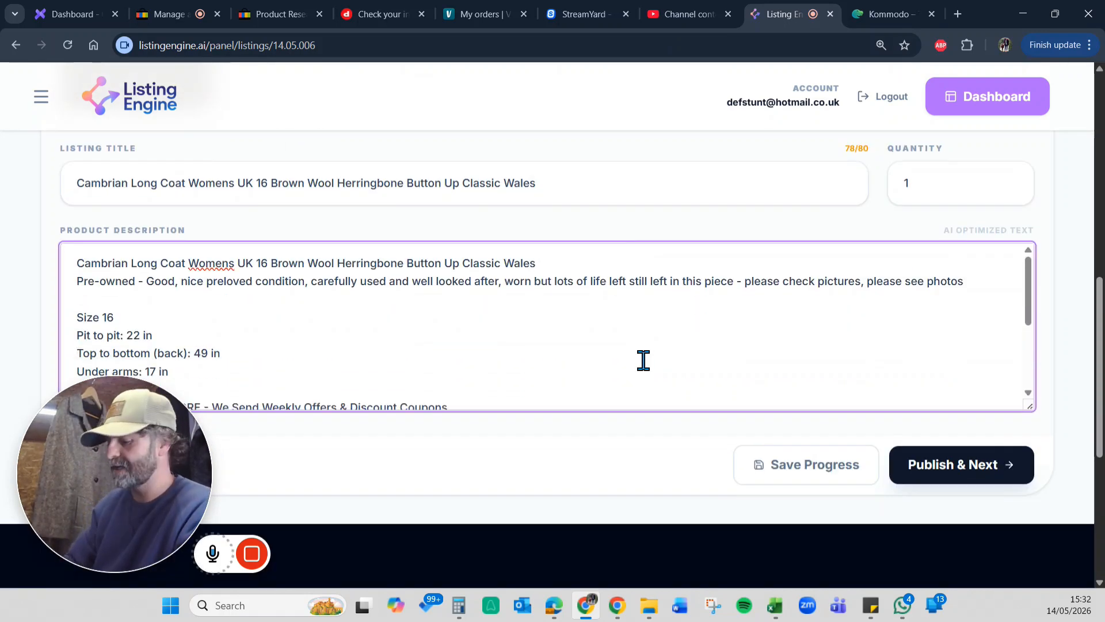
pyautogui.press('Return')
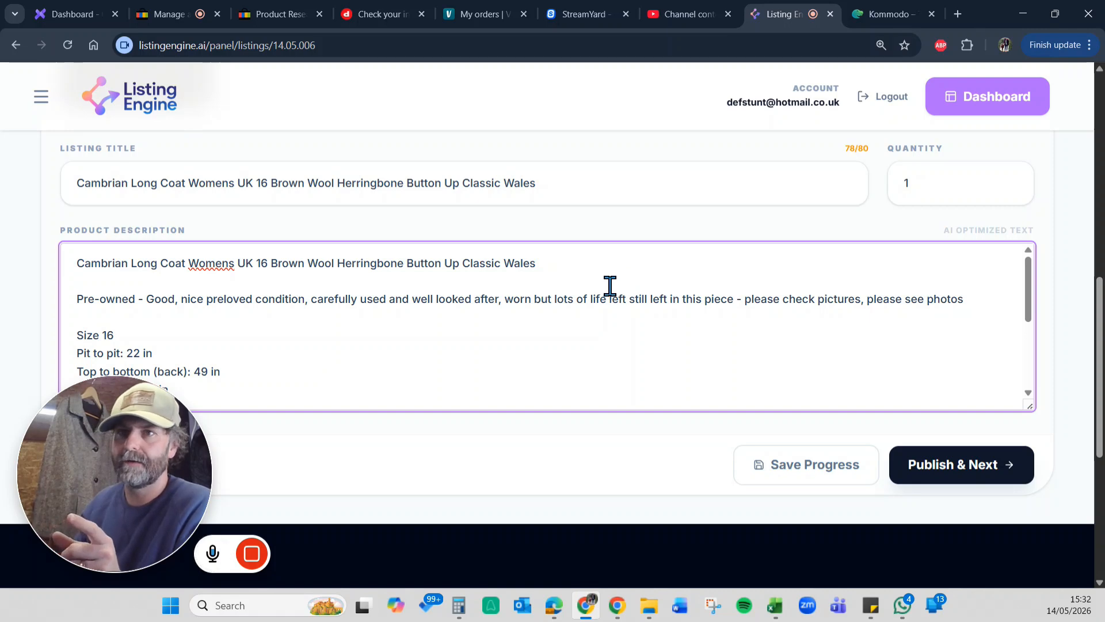
# - Remove the redundant ", please see photos" from the description's condition line and add "Vintage 1960s" beneath the description's first line
pyautogui.moveTo(970, 299); pyautogui.dragTo(862, 300)
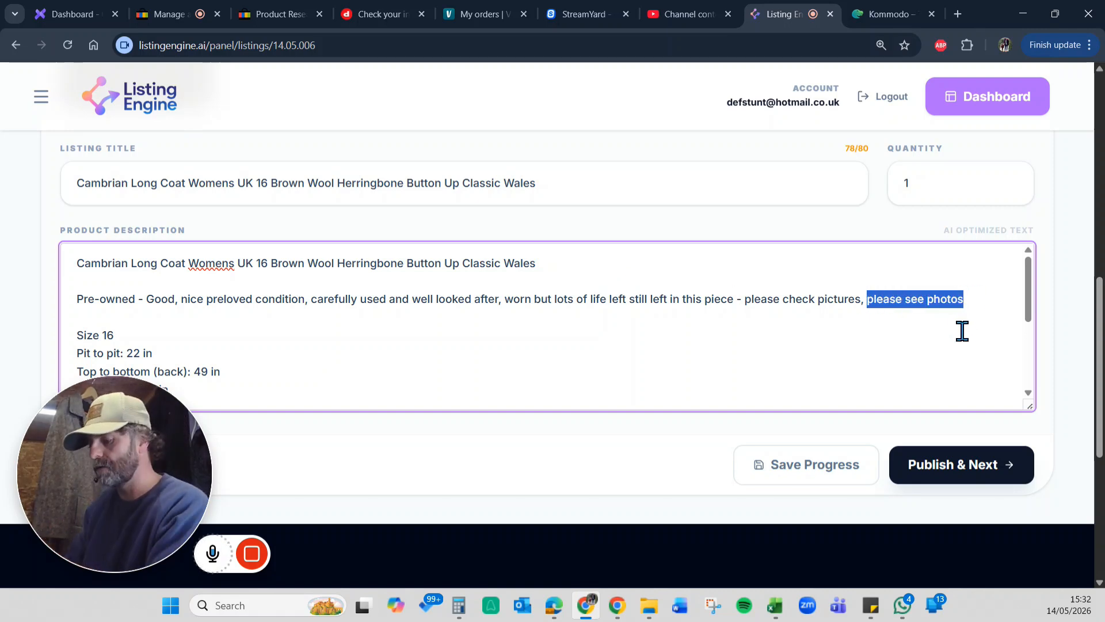
pyautogui.press('BackSpace')
pyautogui.click(592, 257)
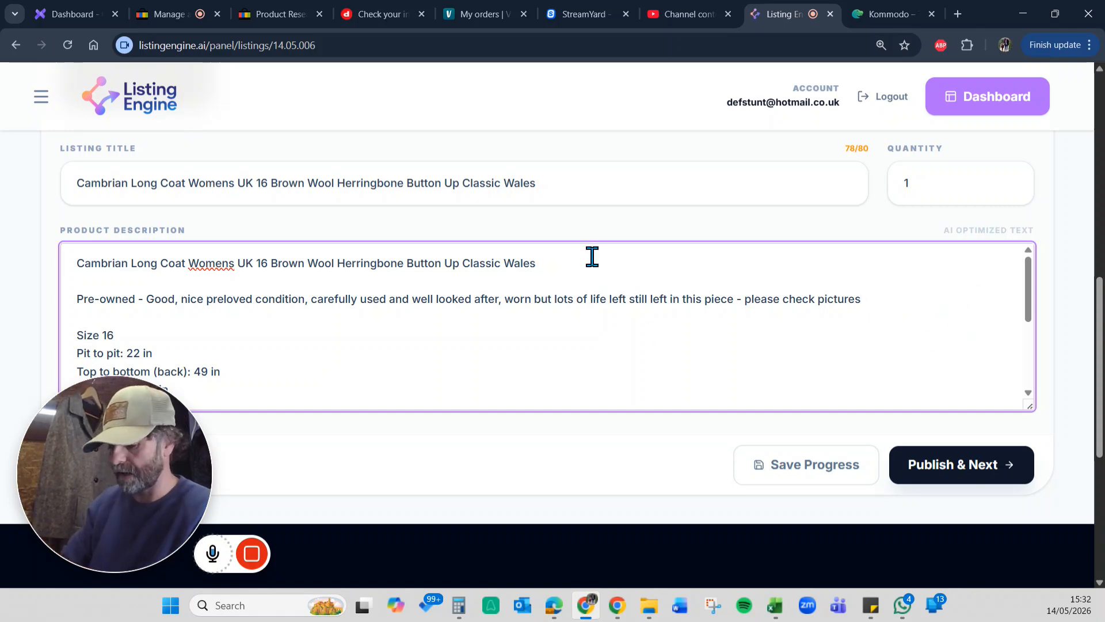
pyautogui.press('Return')
pyautogui.write('Vintage 6')
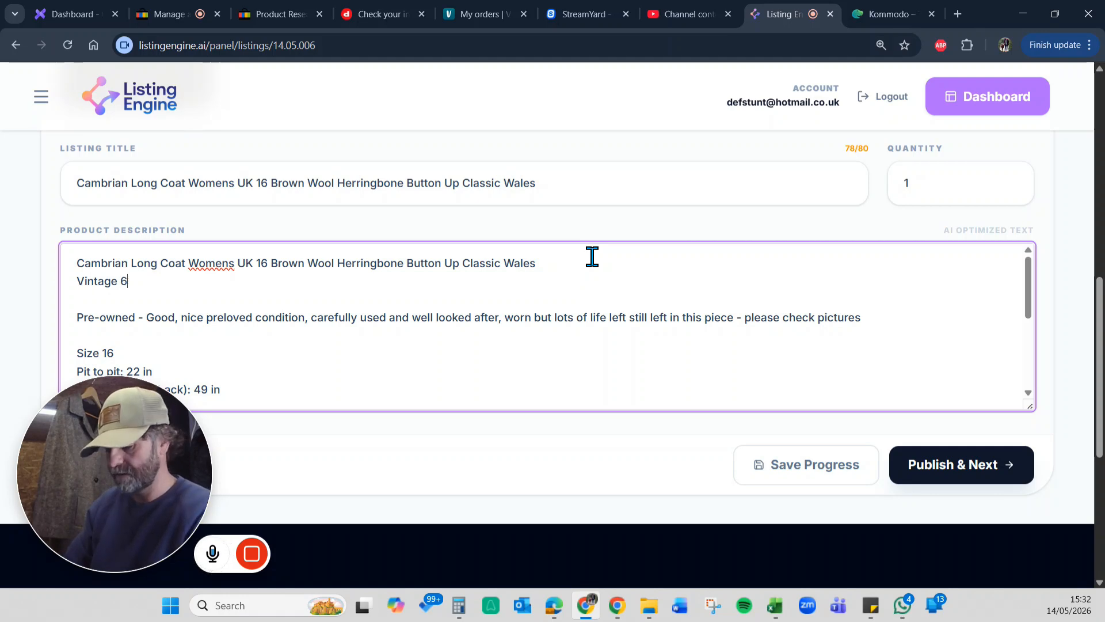
pyautogui.write('0s1960s')
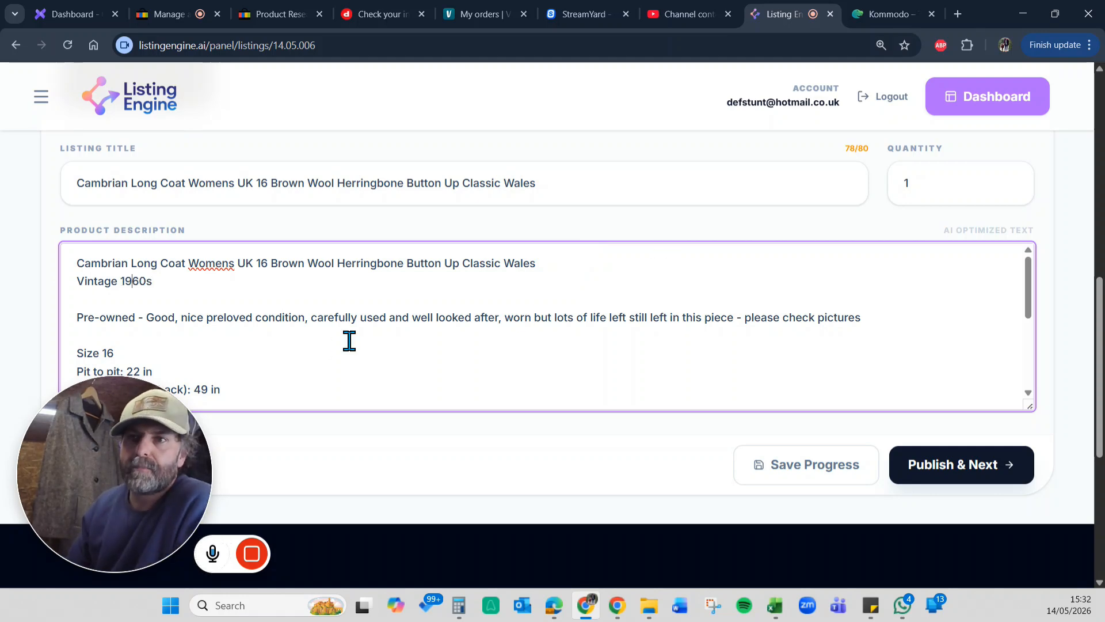
# - Check the rest of the product description, from the measurements and store notes down to the SKU line
pyautogui.scroll(-2, 350, 341)
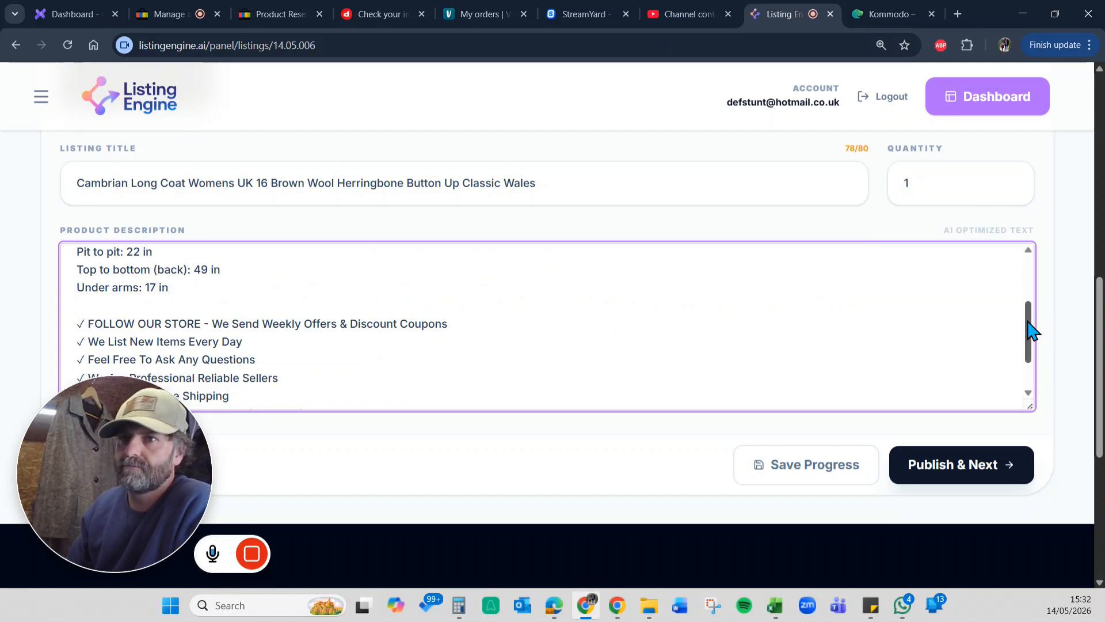
pyautogui.moveTo(1031, 328); pyautogui.dragTo(1037, 353)
pyautogui.scroll(-3, 1064, 352)
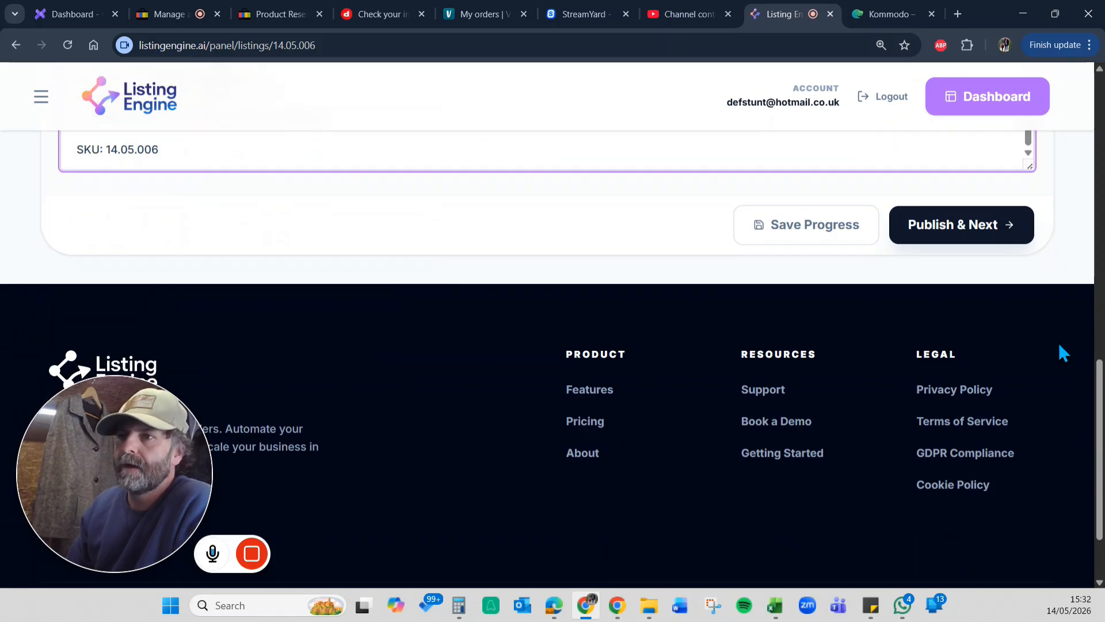
pyautogui.scroll(10, 1059, 351)
pyautogui.scroll(-2, 533, 314)
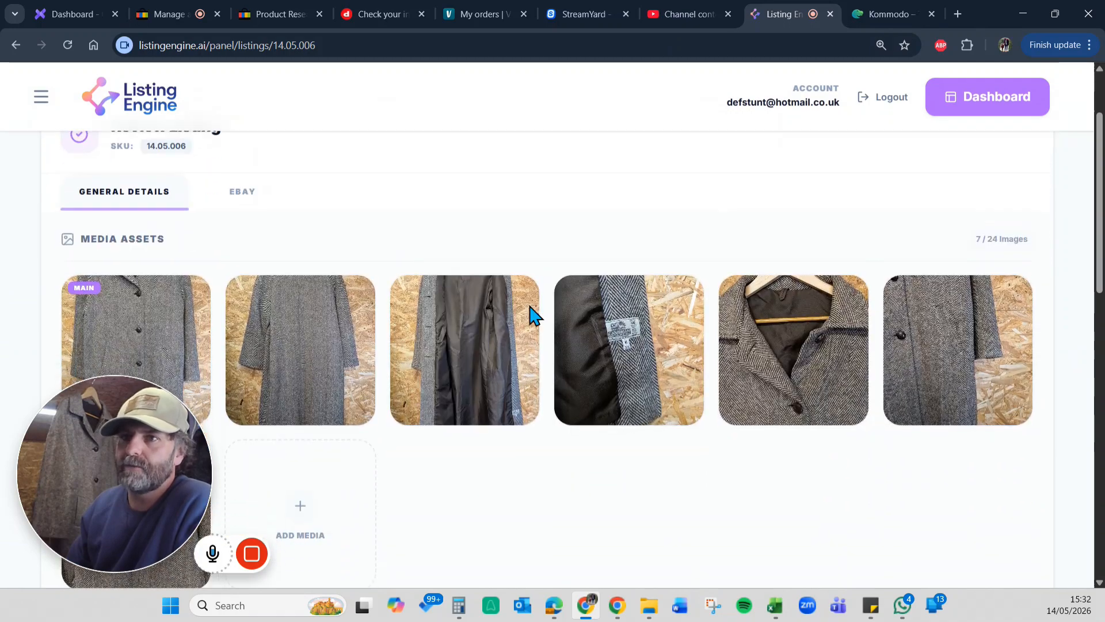
# - In the listing's eBay details, set the item condition to Pre-owned - Excellent
pyautogui.click(250, 199)
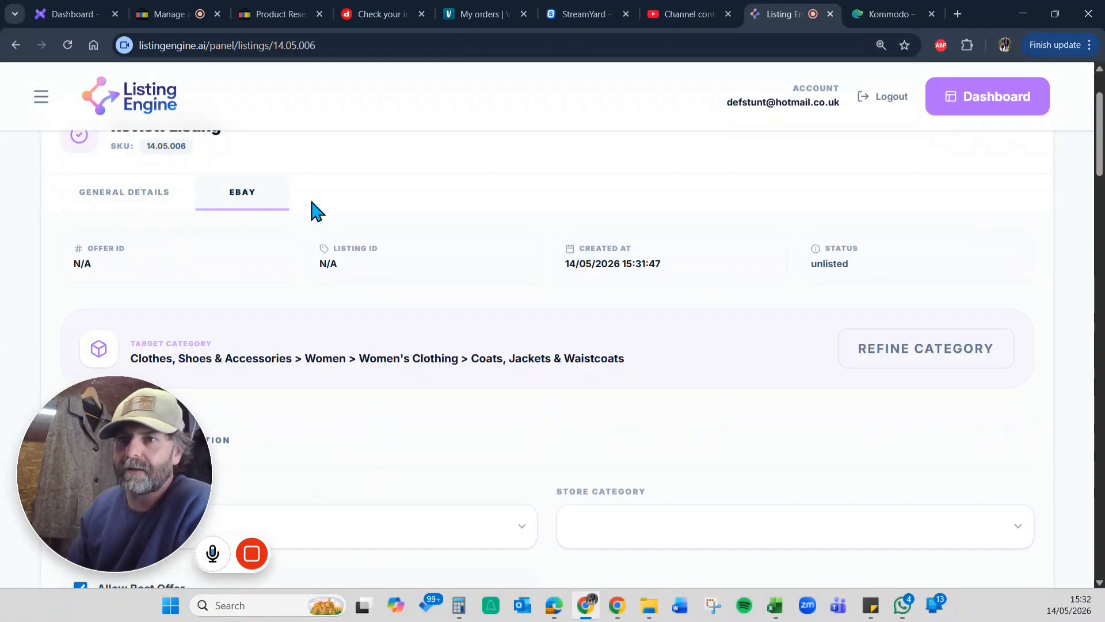
pyautogui.scroll(-4, 708, 311)
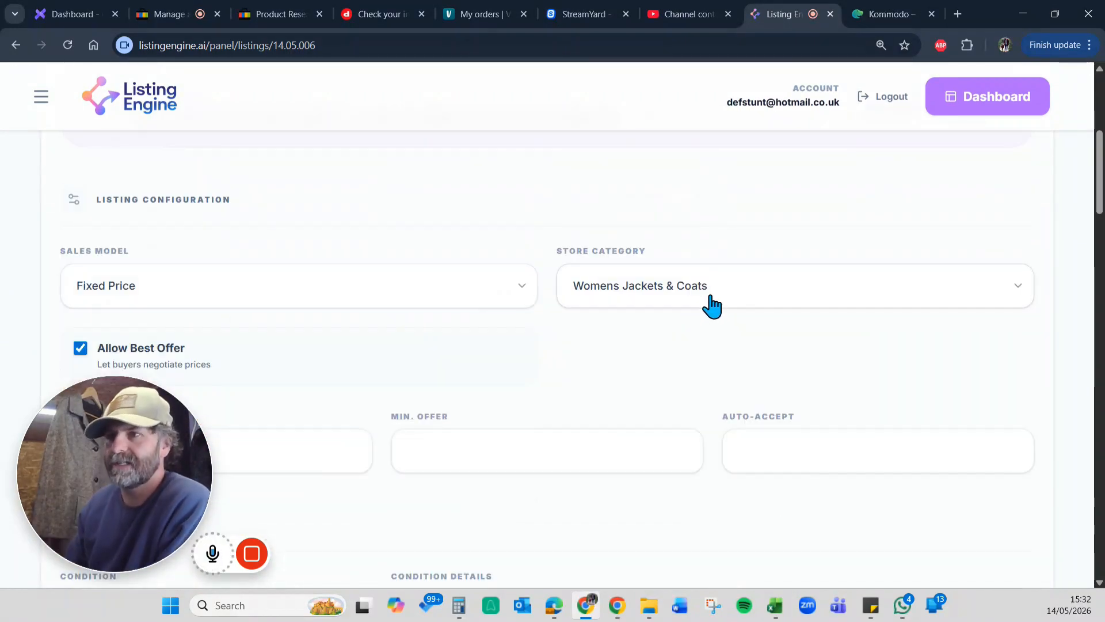
pyautogui.scroll(-3, 717, 303)
pyautogui.scroll(-5, 731, 296)
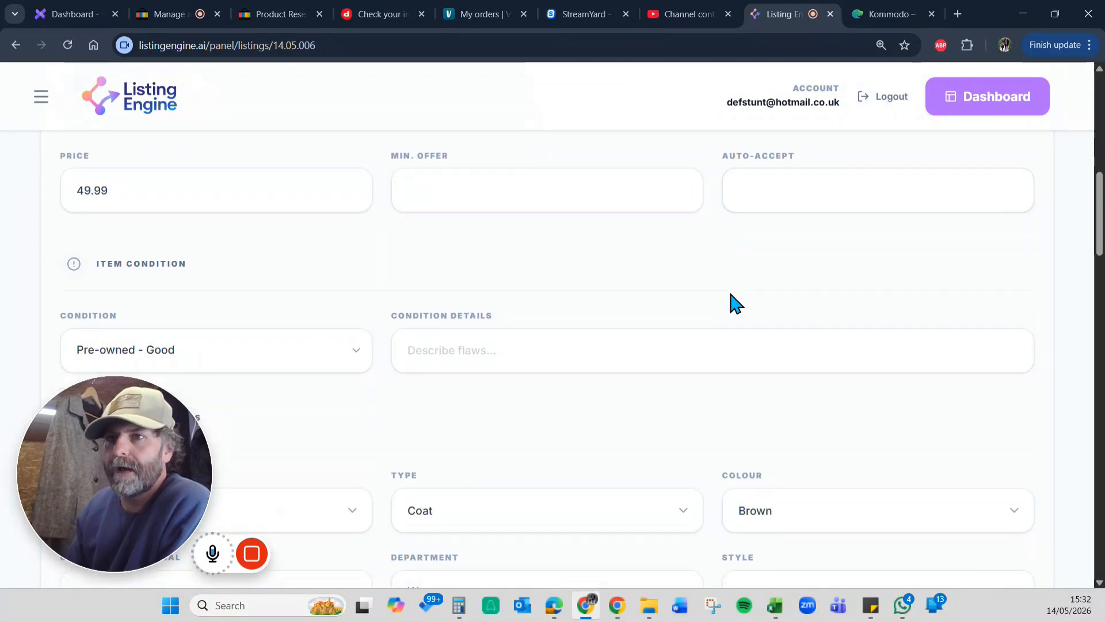
pyautogui.scroll(2, 375, 311)
pyautogui.click(209, 264)
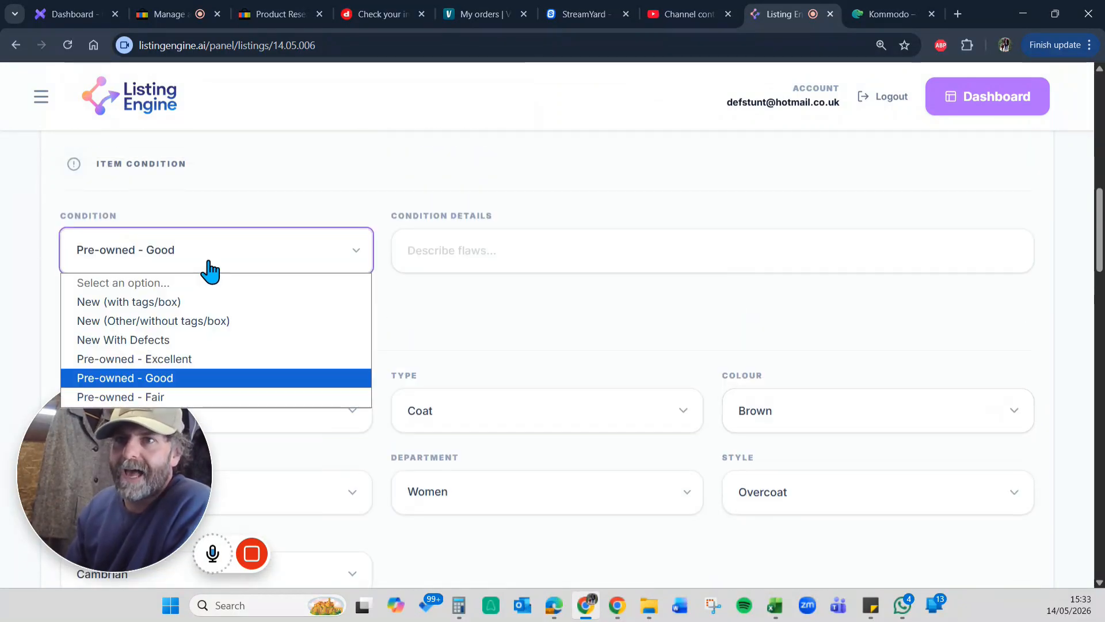
pyautogui.click(180, 360)
# - Examine the coat's required item specifics, including size, outer shell material, style and brand, and the recommended lining and fabric fields
pyautogui.scroll(-2, 921, 351)
pyautogui.scroll(-4, 927, 348)
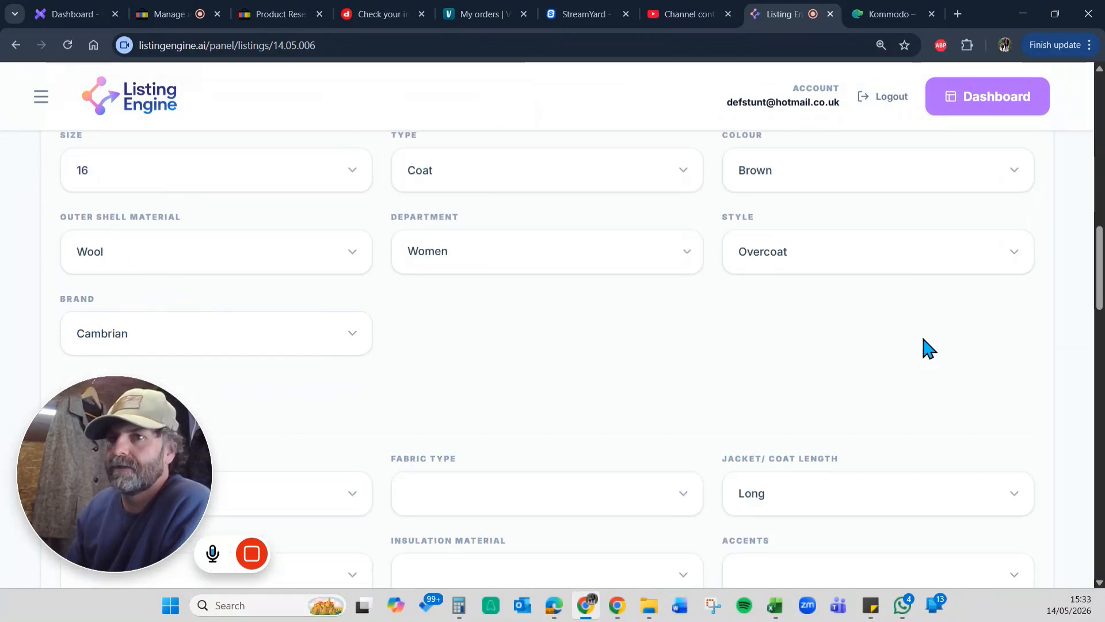
pyautogui.scroll(2, 927, 349)
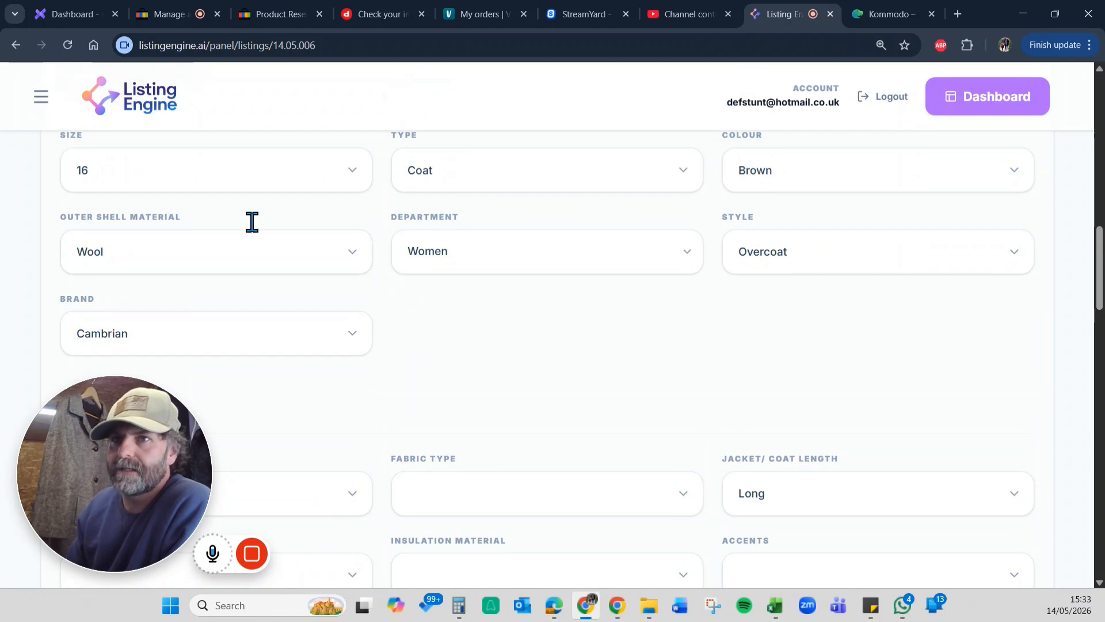
pyautogui.click(271, 180)
pyautogui.click(638, 370)
pyautogui.scroll(-4, 823, 371)
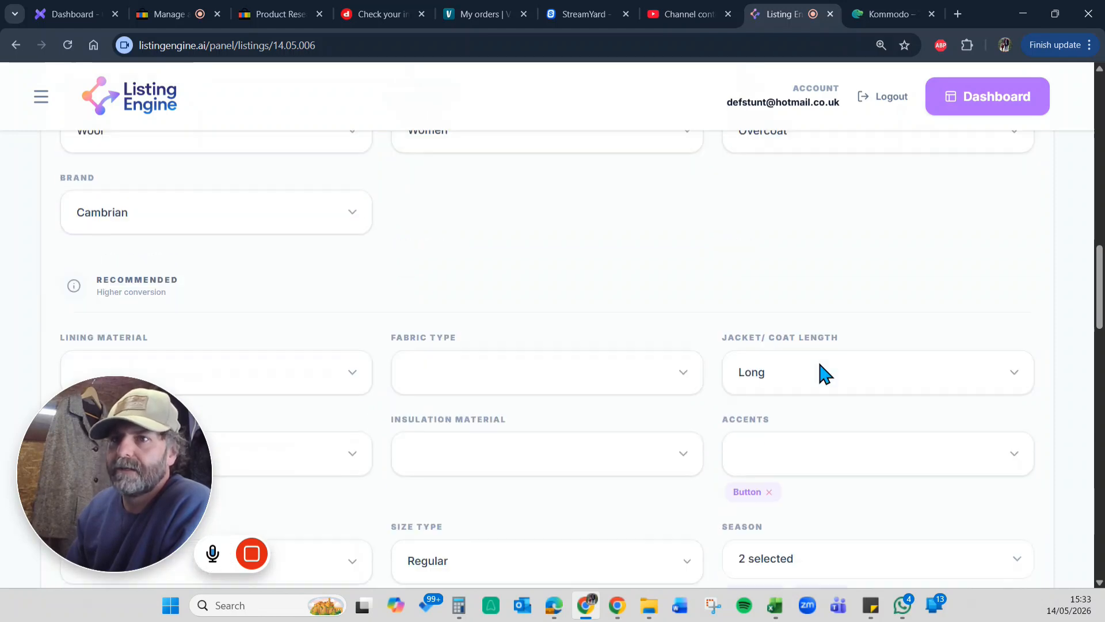
pyautogui.scroll(2, 822, 370)
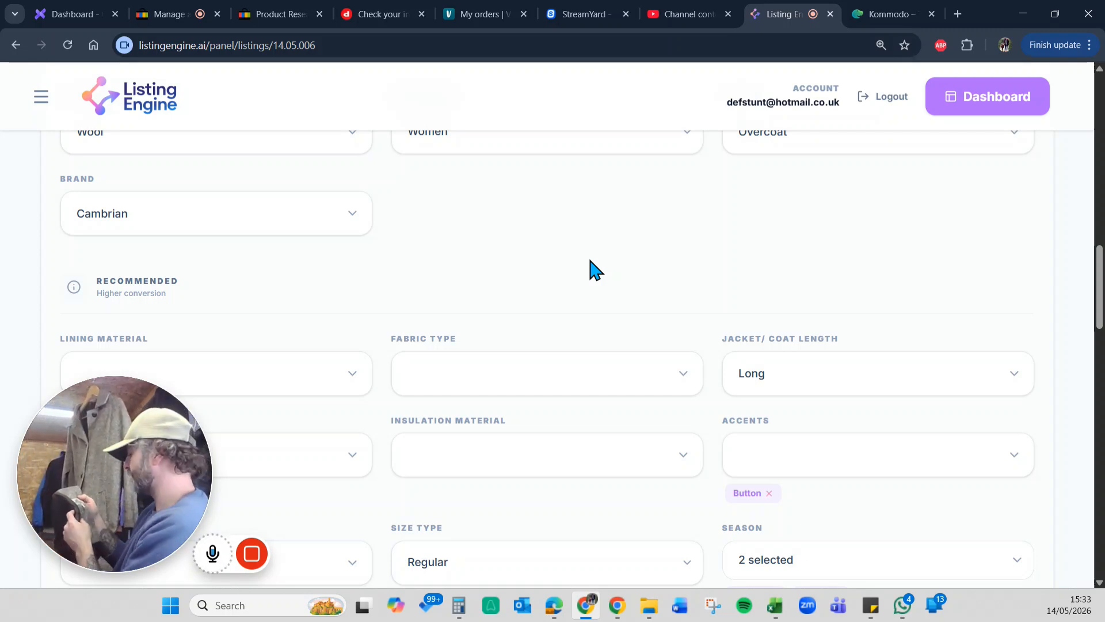
pyautogui.scroll(-2, 614, 284)
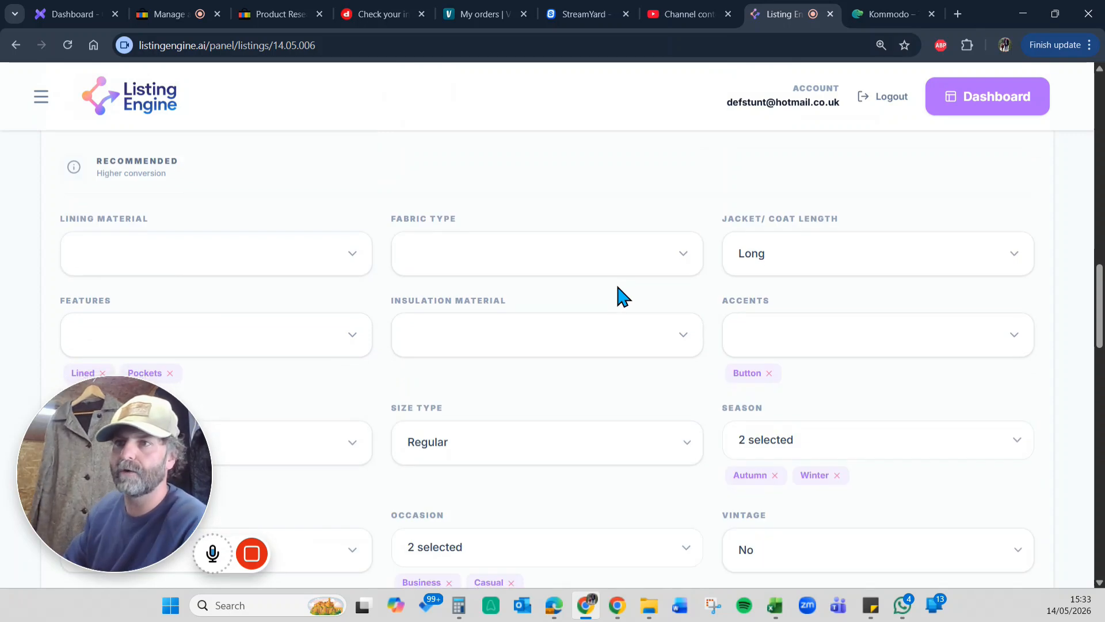
# - Remove both Autumn and Winter from the coat's Season item specific
pyautogui.scroll(-2, 619, 295)
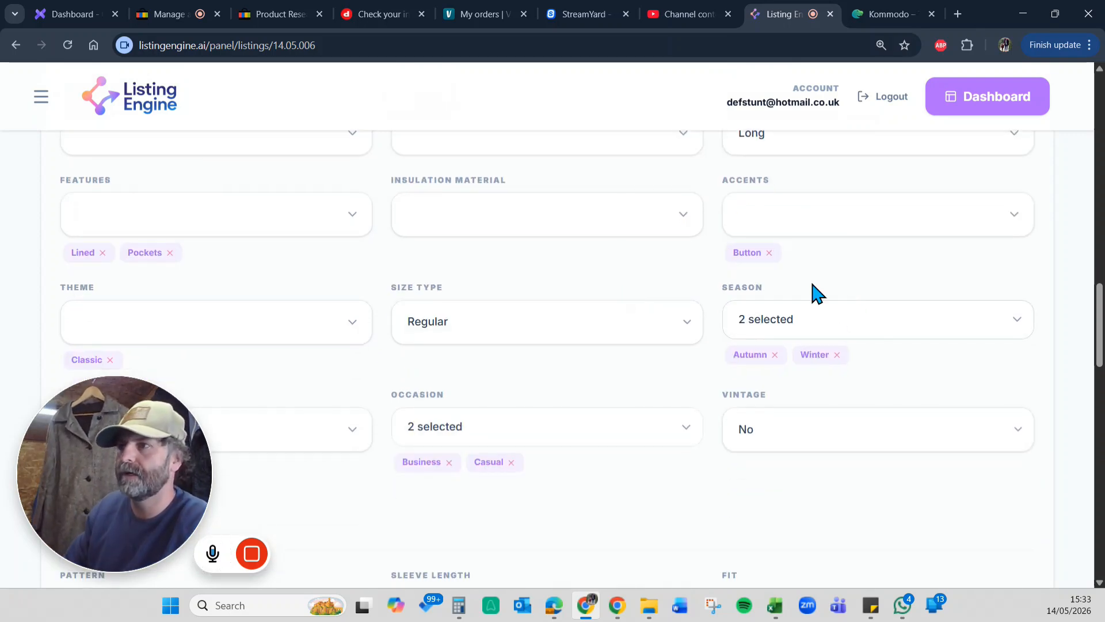
pyautogui.click(774, 355)
pyautogui.click(771, 355)
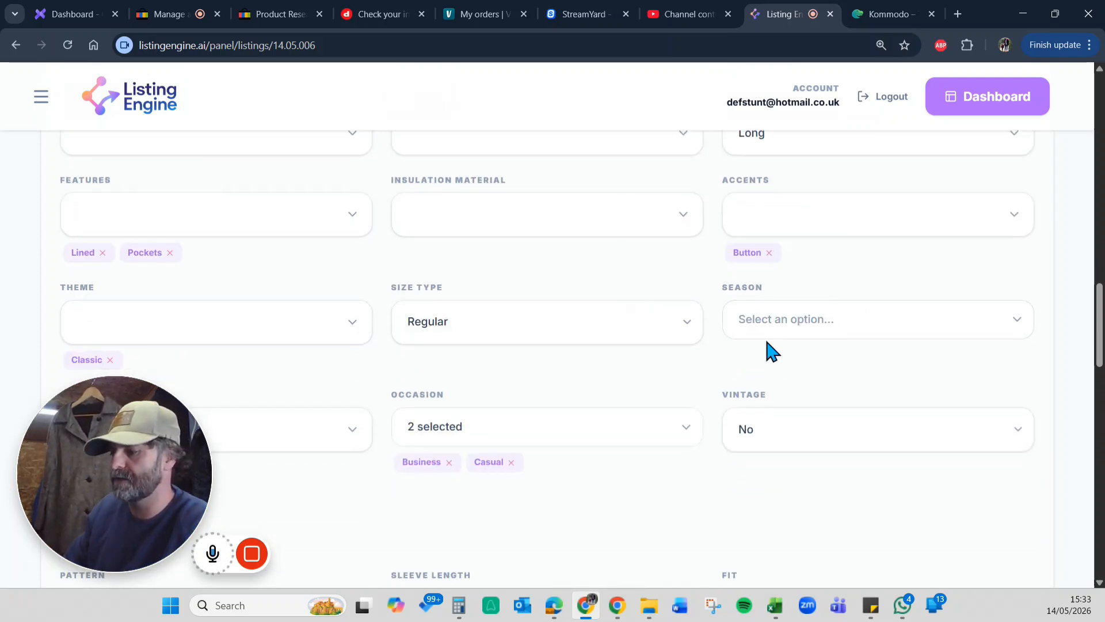
# - Check the optional item specifics and the package and shipping details, and publish the coat listing to eBay
pyautogui.scroll(-4, 814, 383)
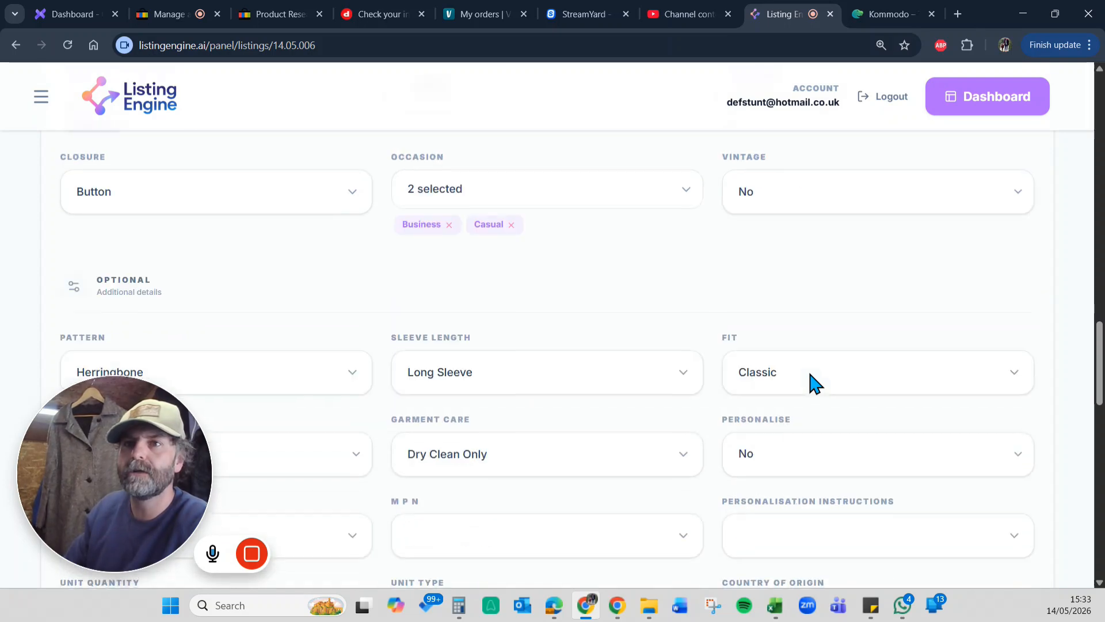
pyautogui.scroll(1, 809, 375)
pyautogui.scroll(-12, 810, 373)
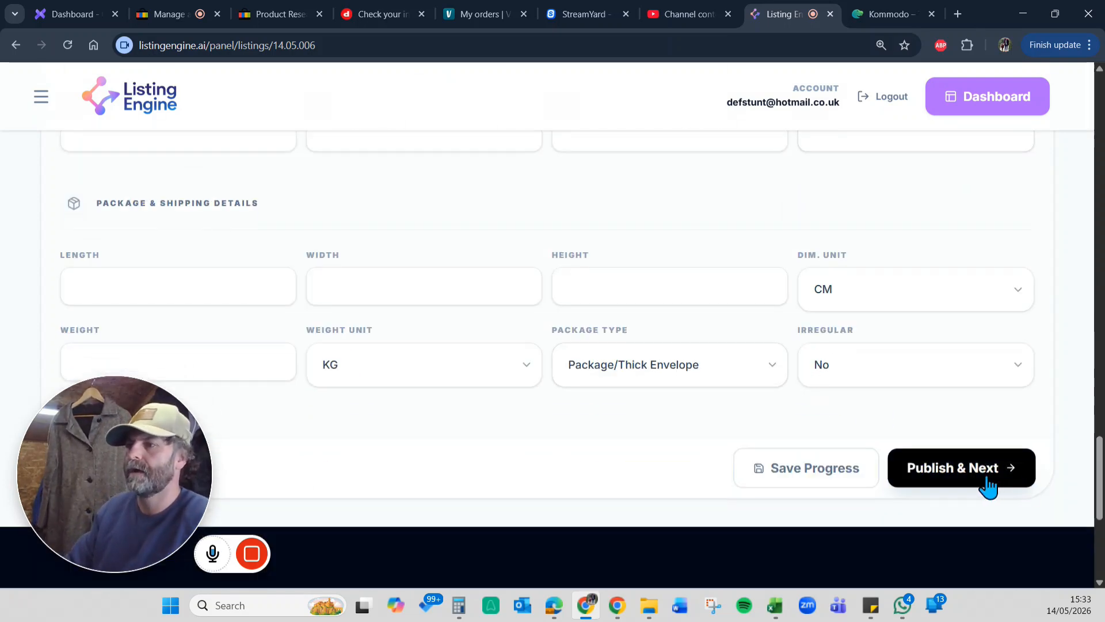
pyautogui.click(988, 481)
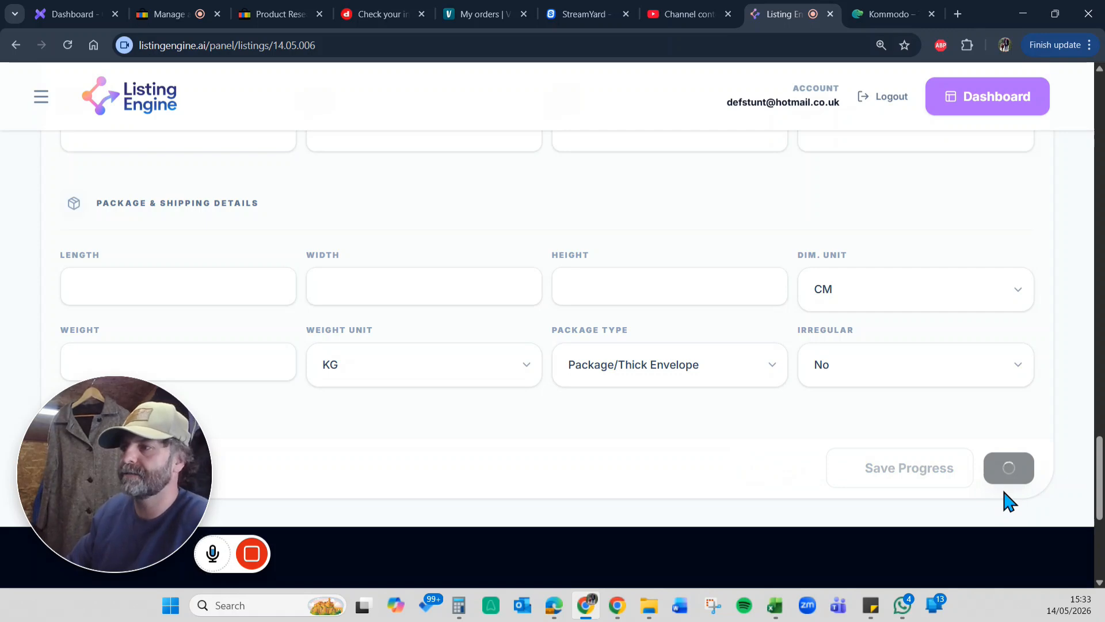